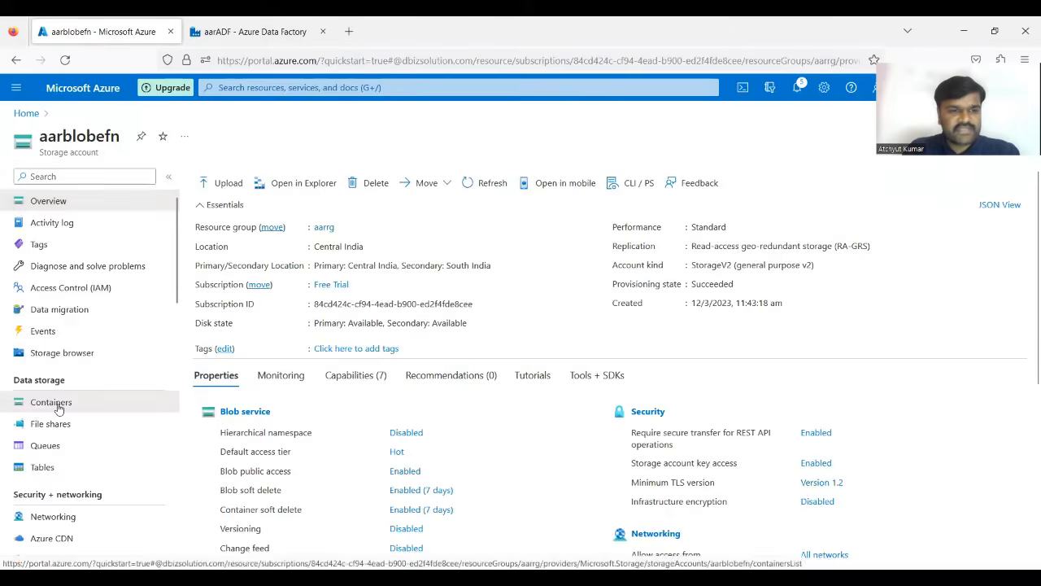
# Step: View the containers of the aarblobefn storage account and start a new linked service in the aarADF data factory
pyautogui.click(58, 405)
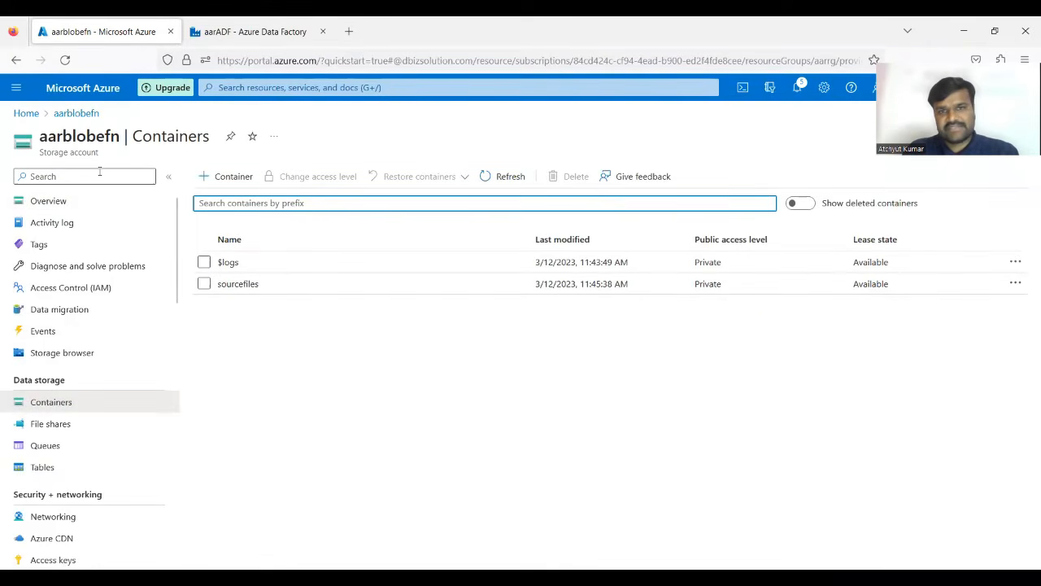
pyautogui.click(273, 24)
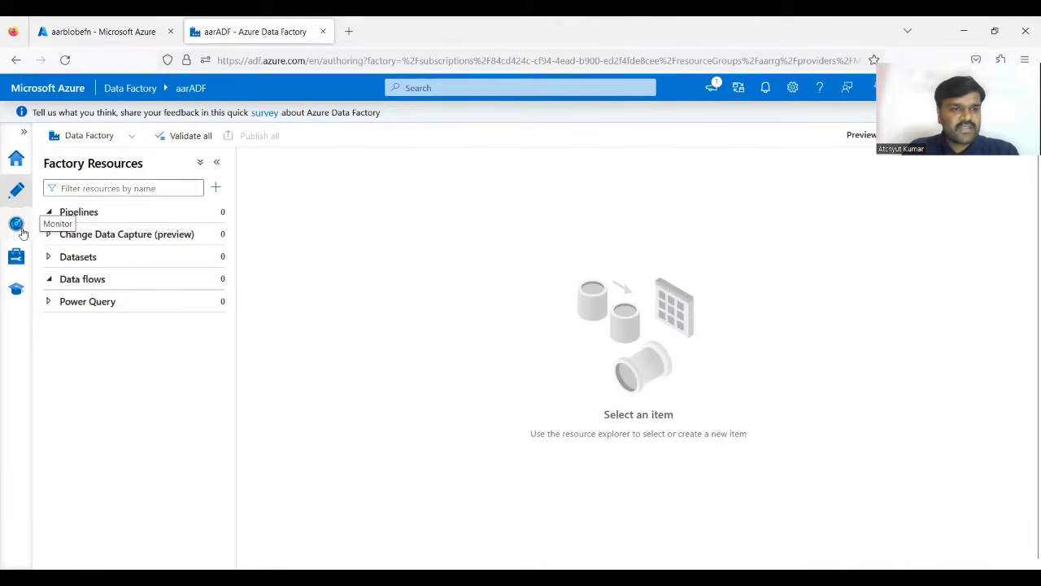
pyautogui.click(16, 257)
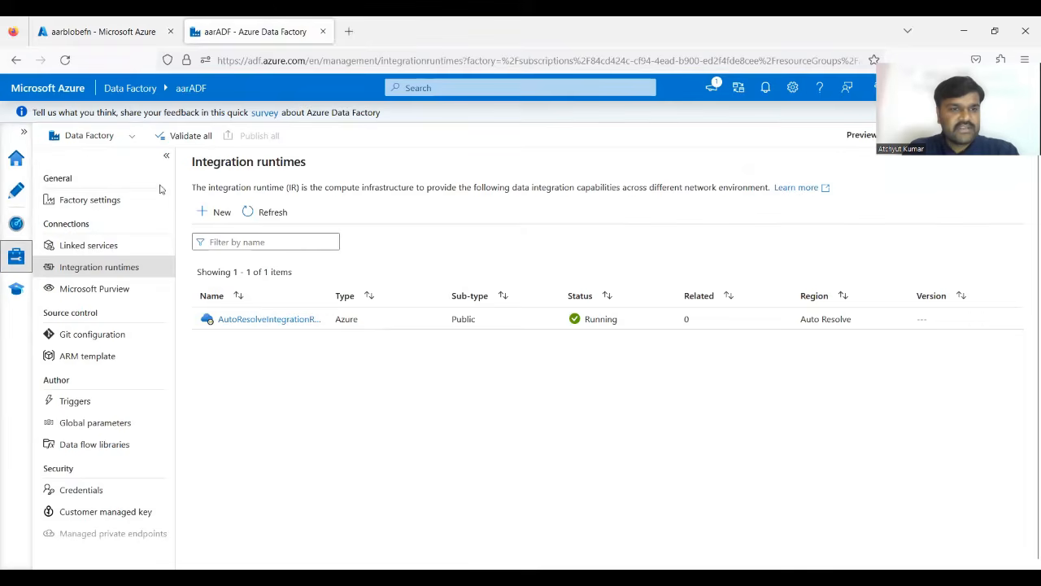
pyautogui.click(84, 248)
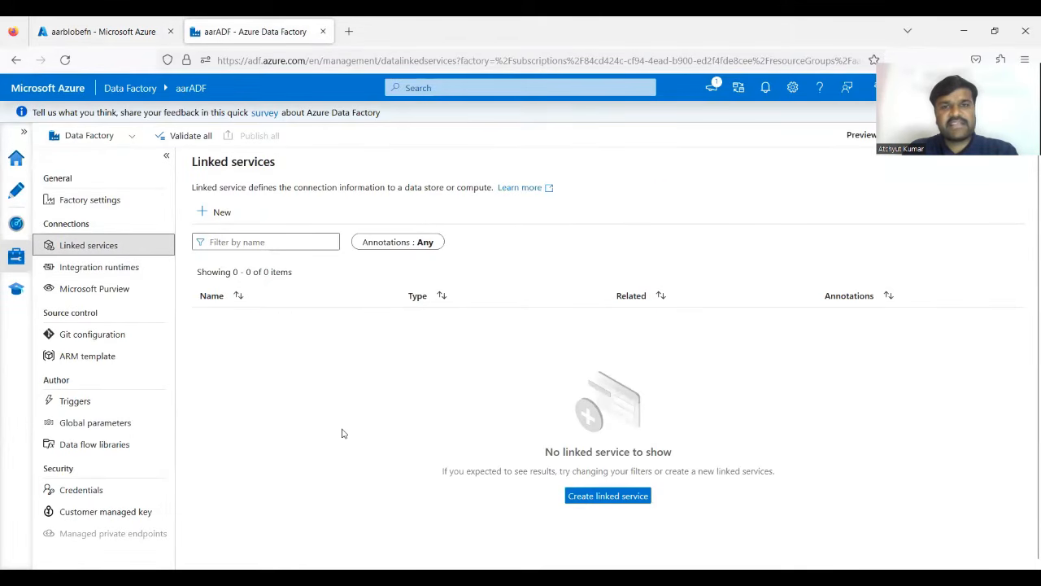
pyautogui.click(217, 213)
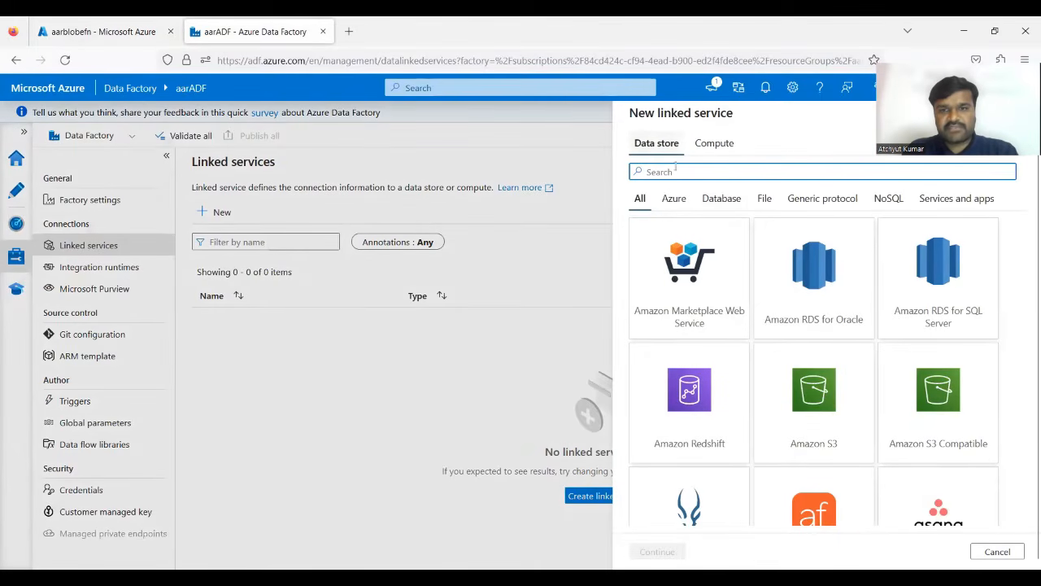
# Step: Browse the data store connectors available for the new linked service
pyautogui.scroll(-3, 715, 382)
pyautogui.click(716, 382)
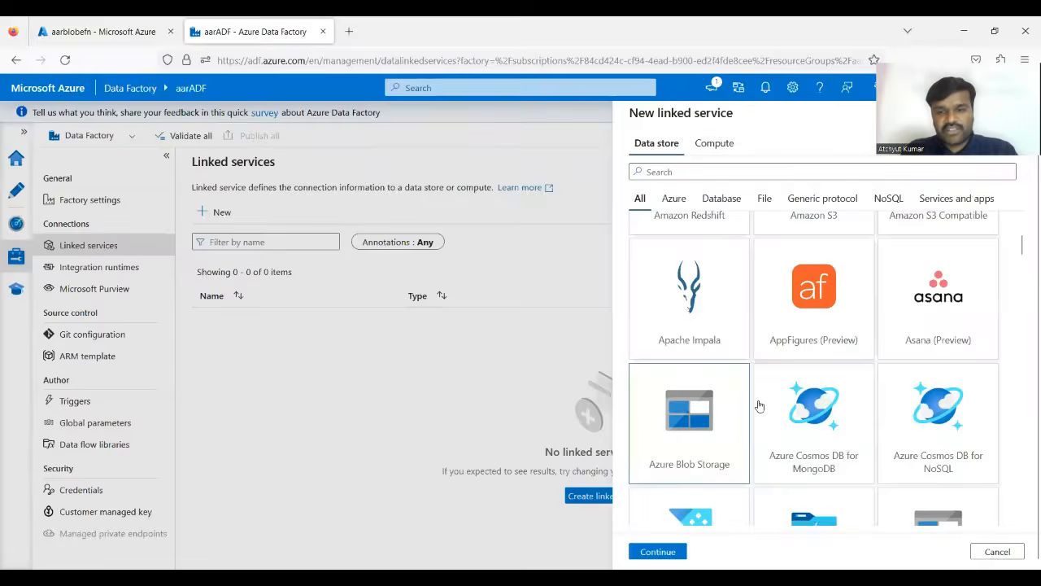
pyautogui.scroll(-5, 756, 407)
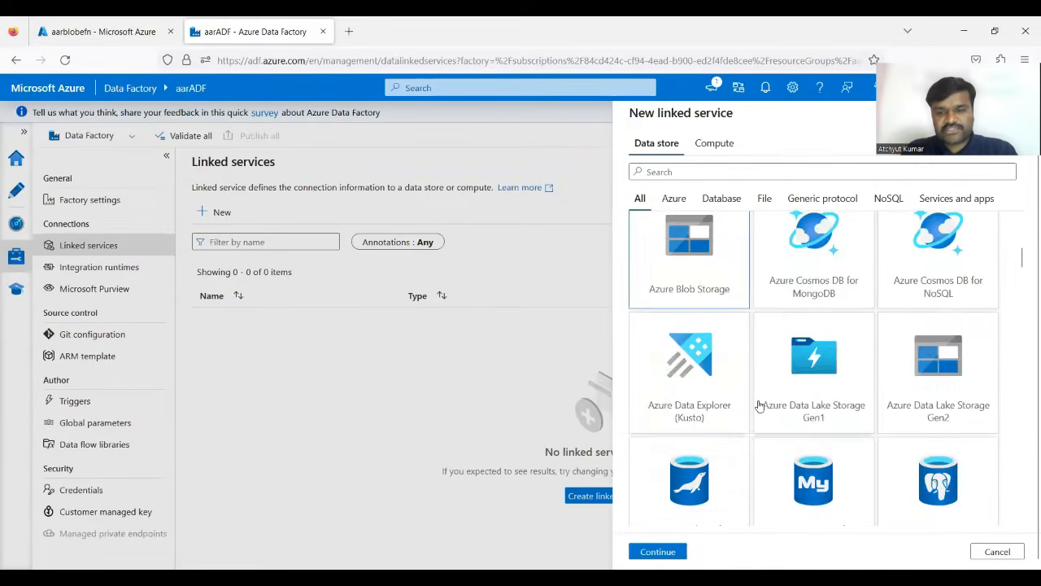
pyautogui.scroll(-15, 758, 405)
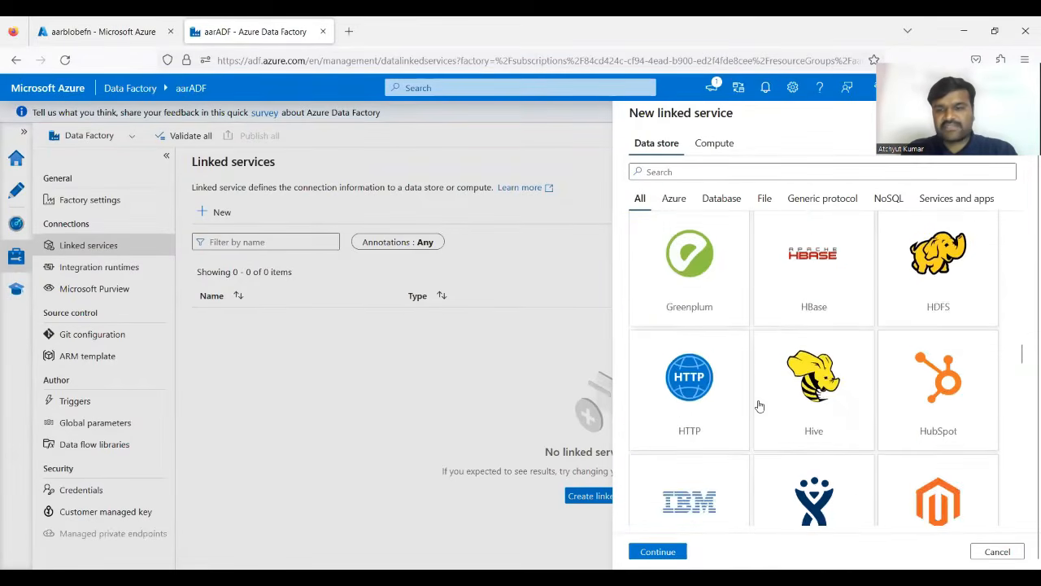
pyautogui.scroll(-15, 758, 405)
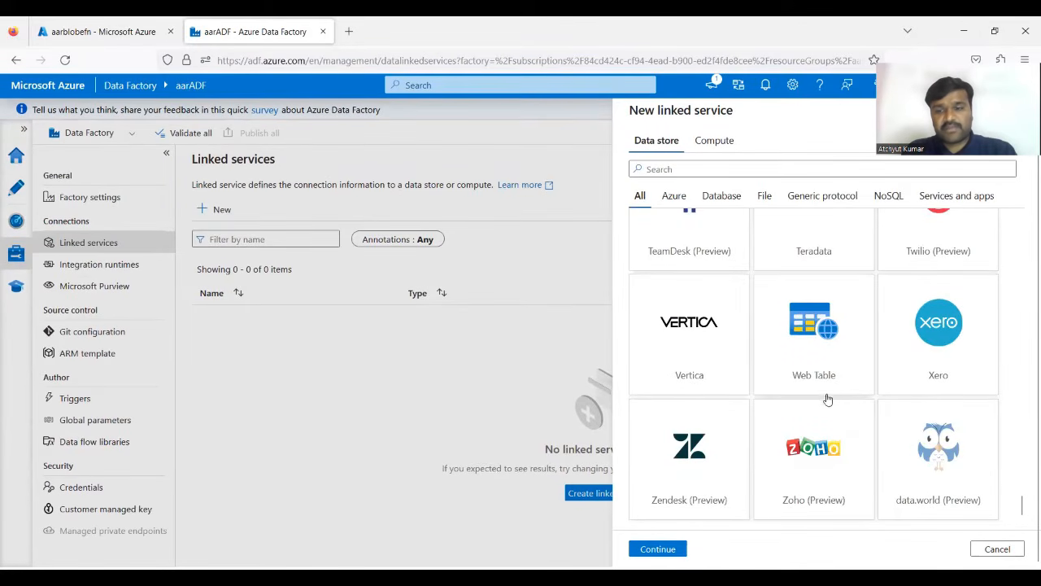
pyautogui.scroll(6, 763, 371)
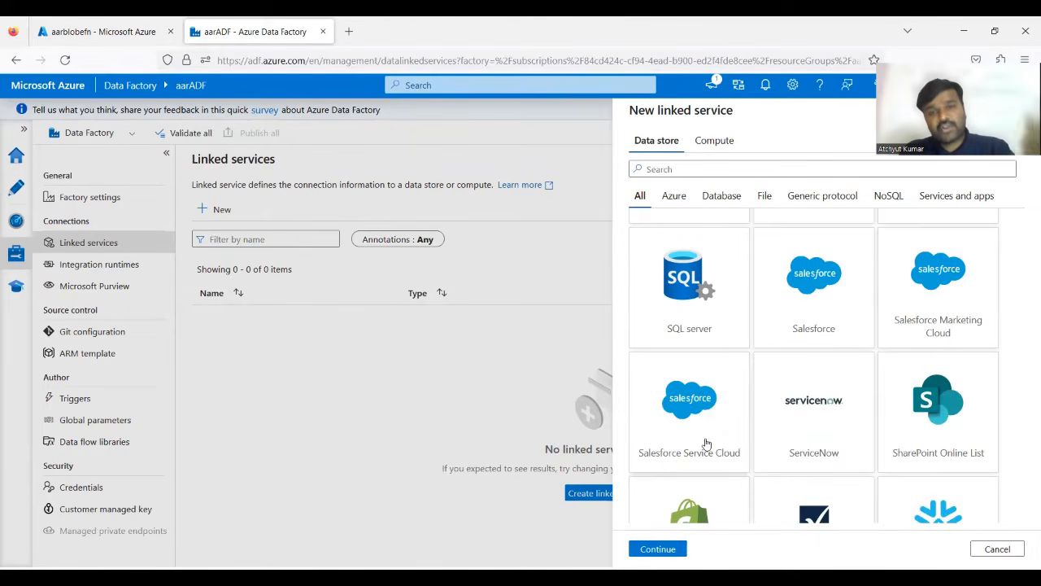
pyautogui.scroll(15, 706, 443)
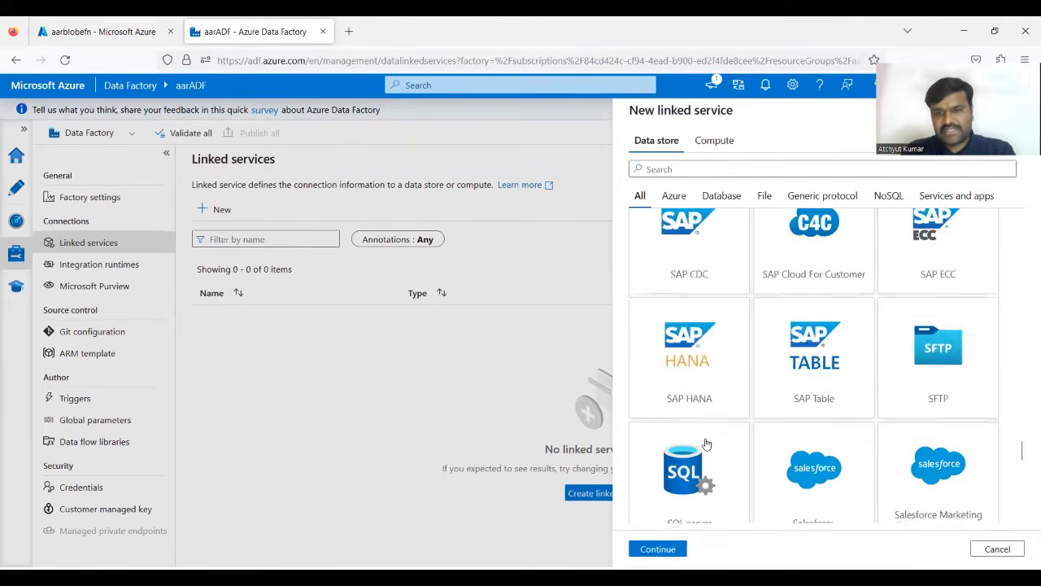
pyautogui.scroll(1, 706, 443)
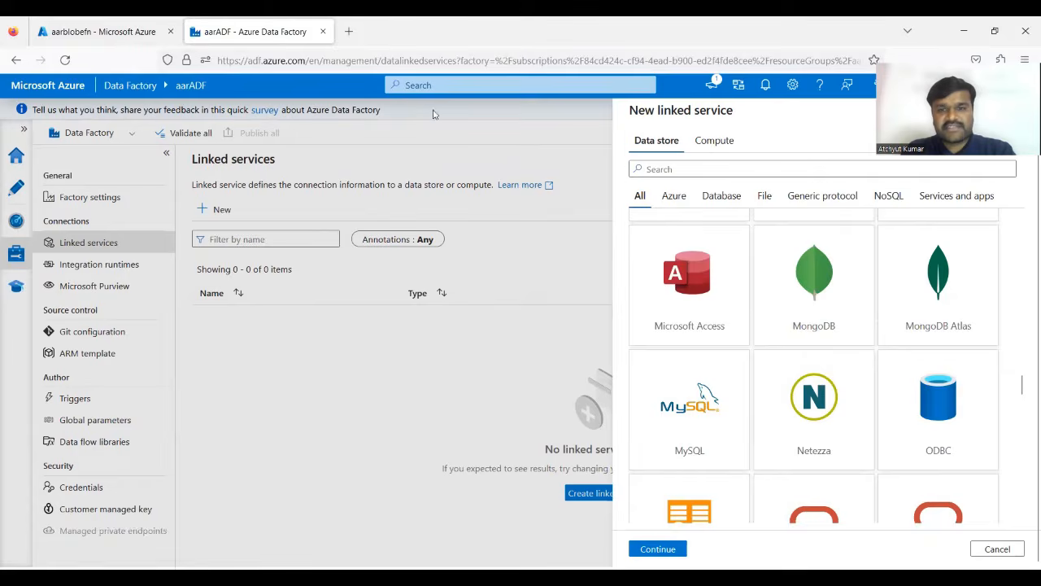
# Step: Search the data stores for "blob" and choose Azure Blob Storage as the linked service type
pyautogui.click(654, 174)
pyautogui.click(674, 168)
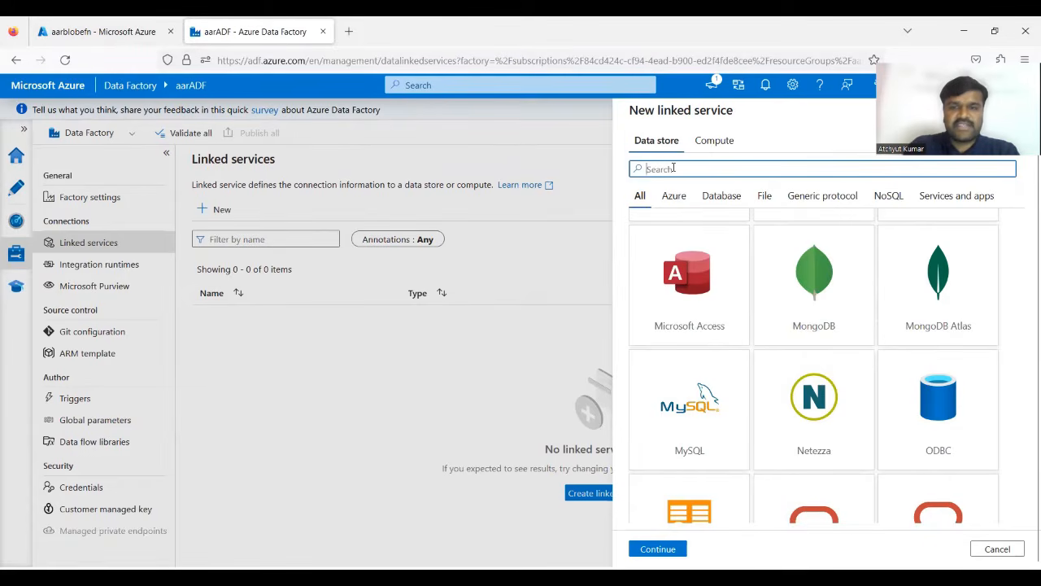
pyautogui.write('blob')
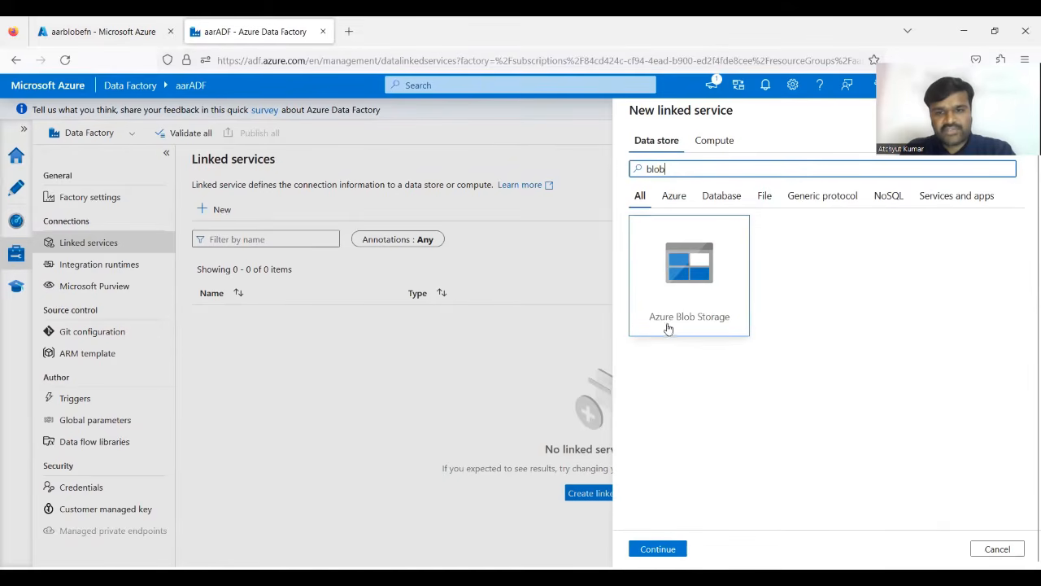
pyautogui.doubleClick(722, 329)
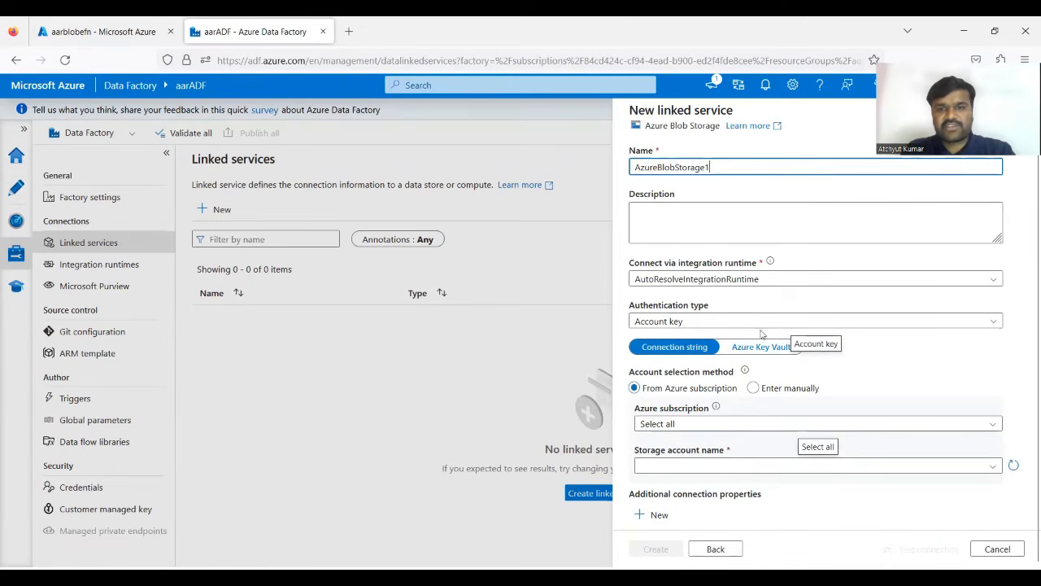
# Step: Name the new linked service ls_aarblobefn
pyautogui.doubleClick(692, 167)
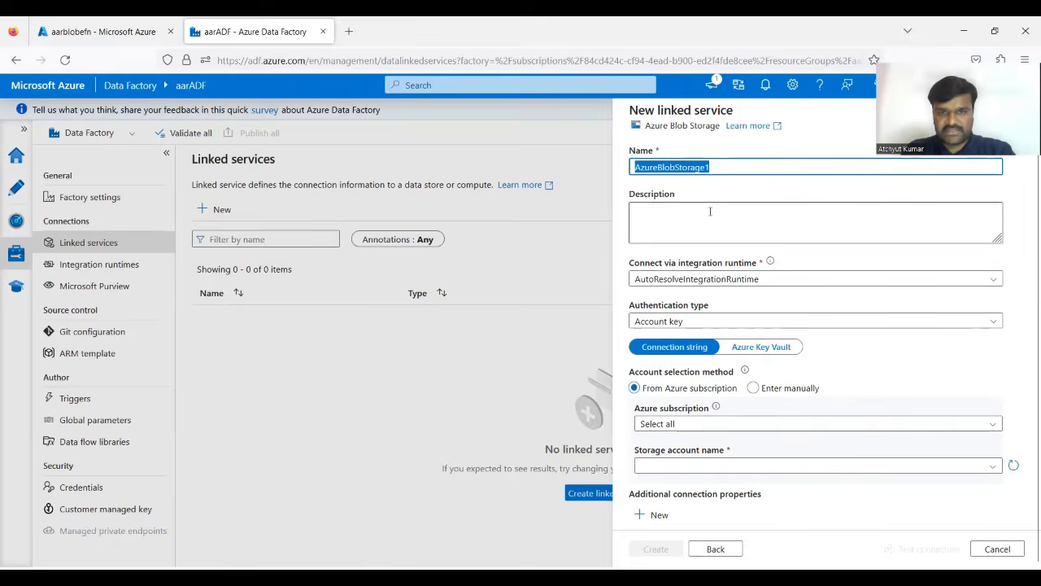
pyautogui.write('ls')
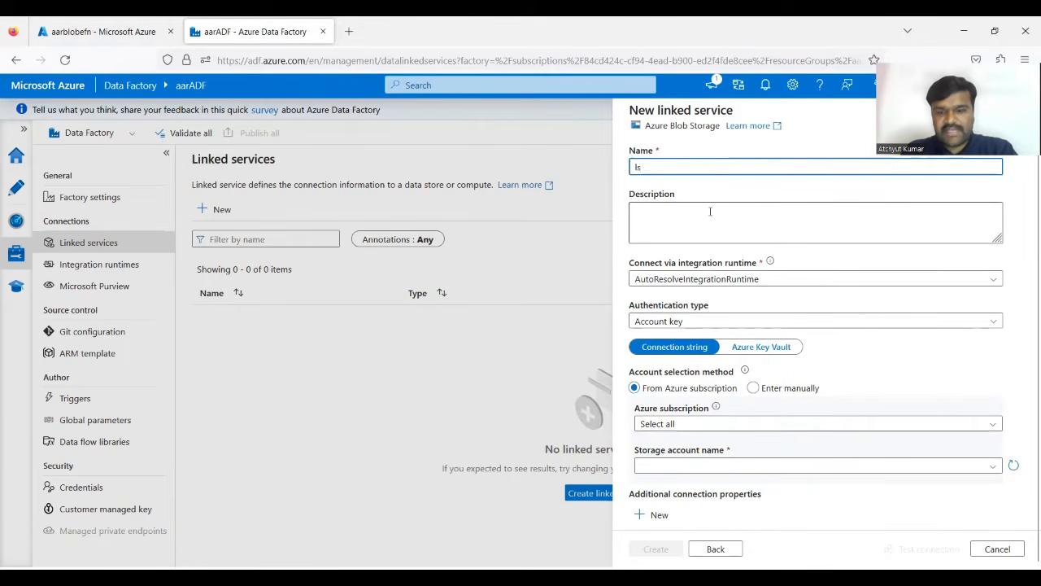
pyautogui.write('_aar')
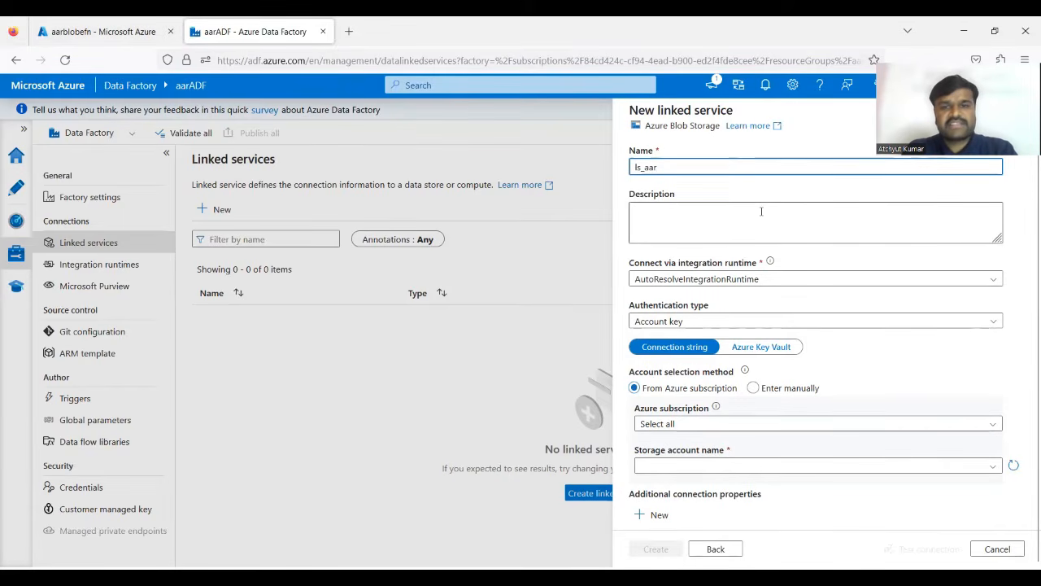
pyautogui.write('blobefn')
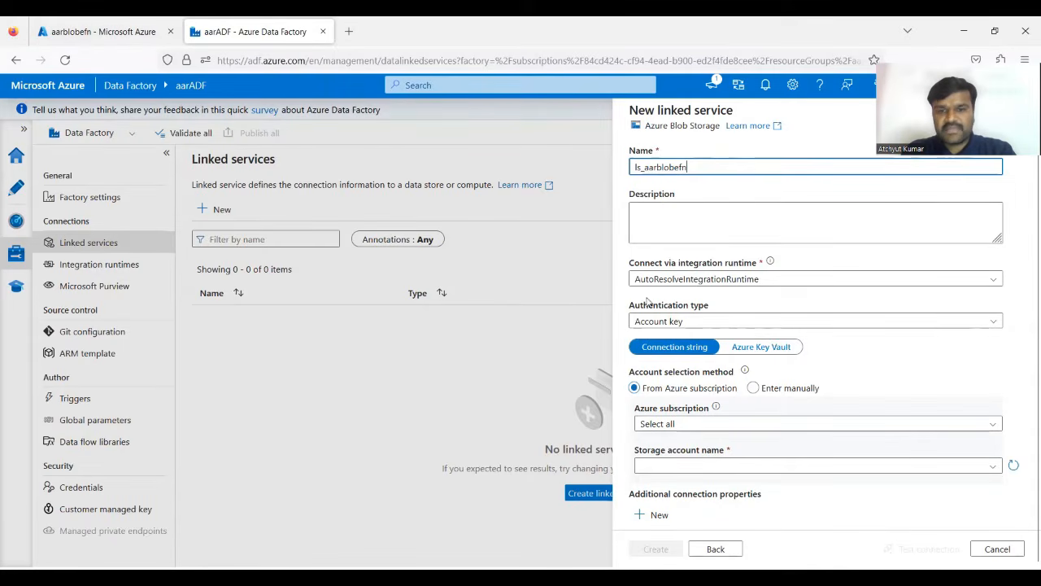
# Step: Set the linked service's Azure subscription to Free Trial and its storage account to aarblobefn
pyautogui.scroll(-1, 643, 301)
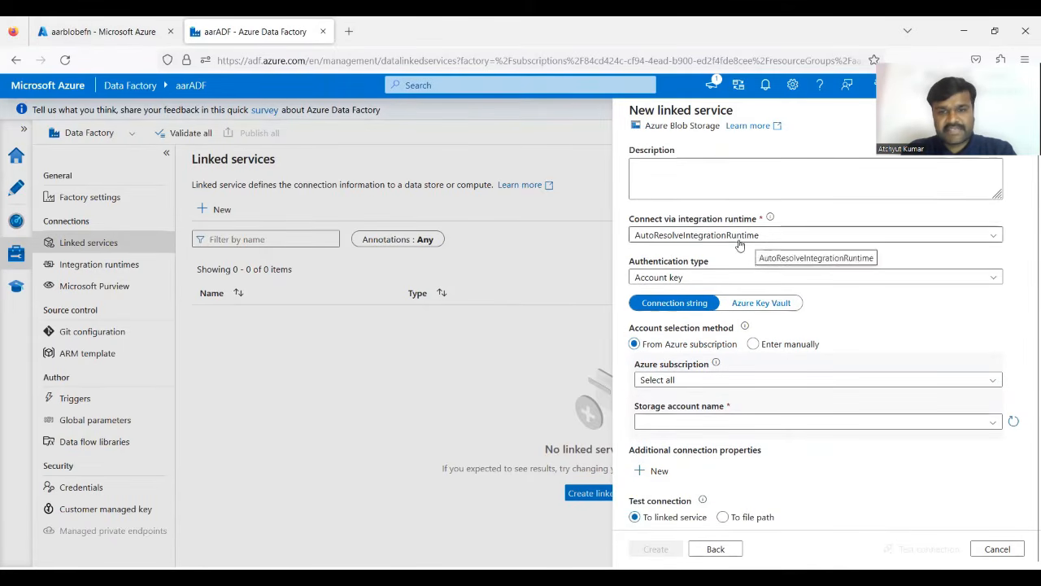
pyautogui.scroll(-1, 711, 261)
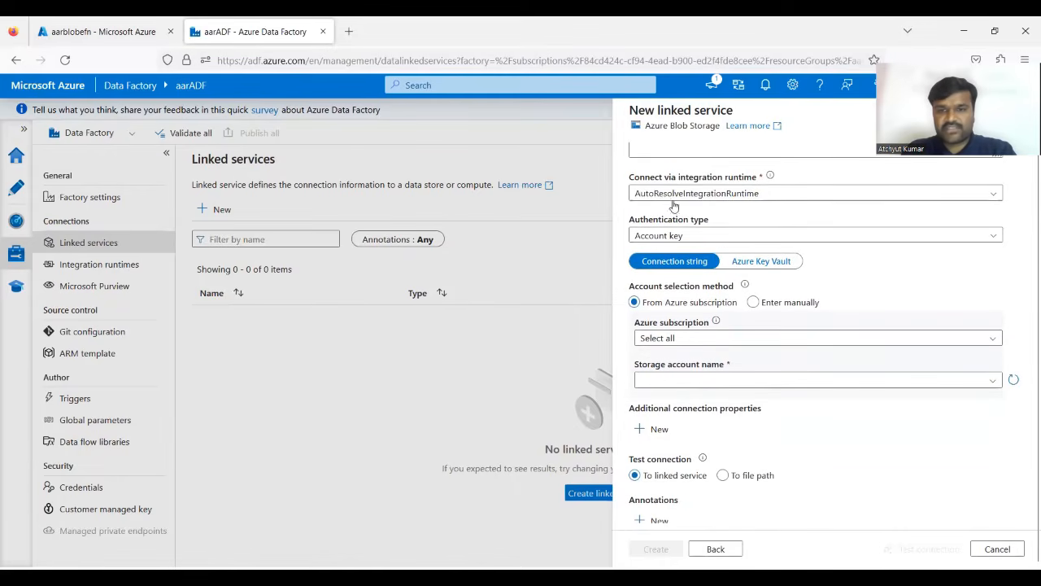
pyautogui.scroll(-1, 733, 212)
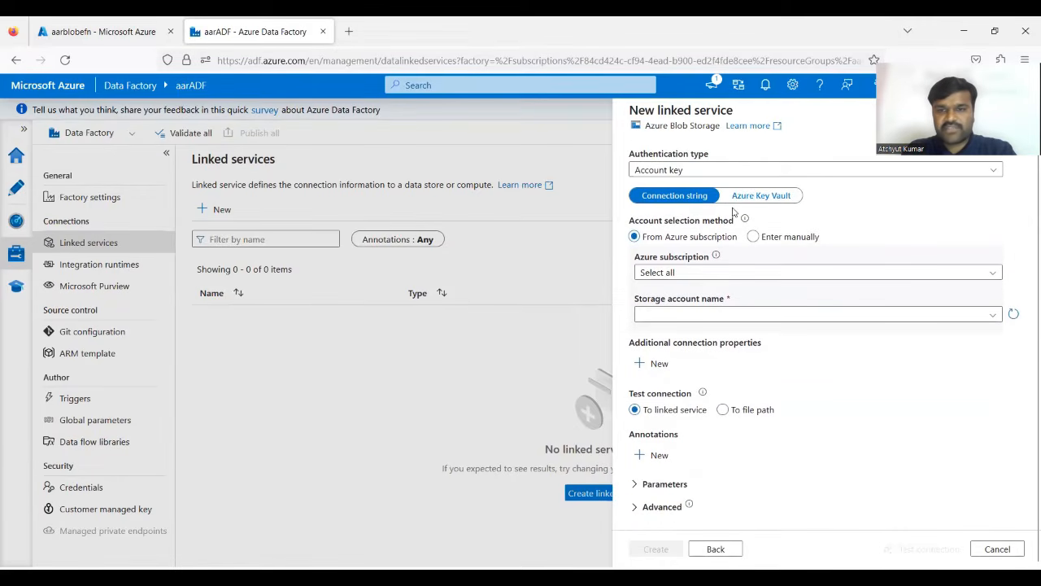
pyautogui.click(697, 273)
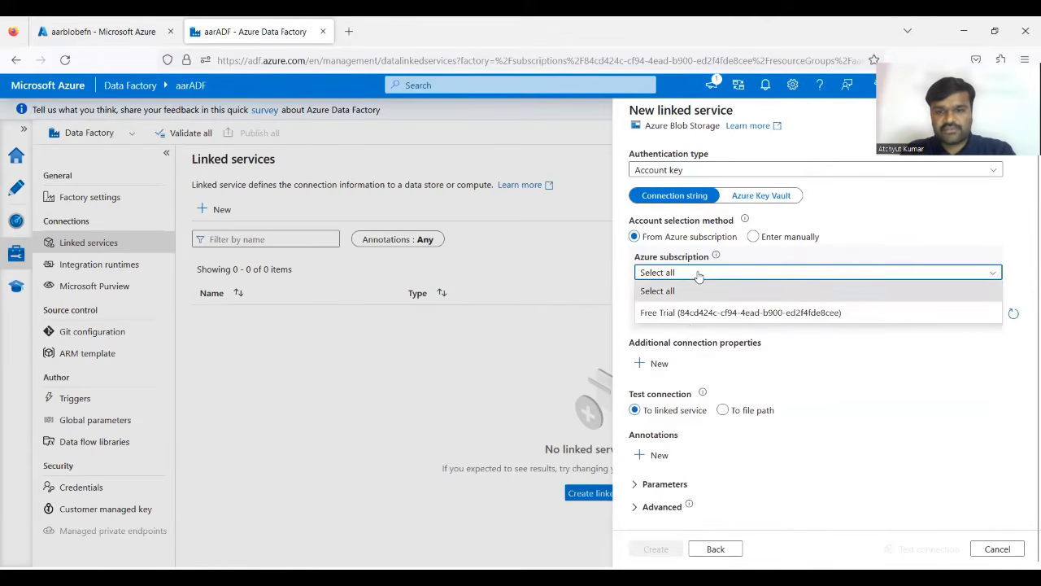
pyautogui.click(699, 319)
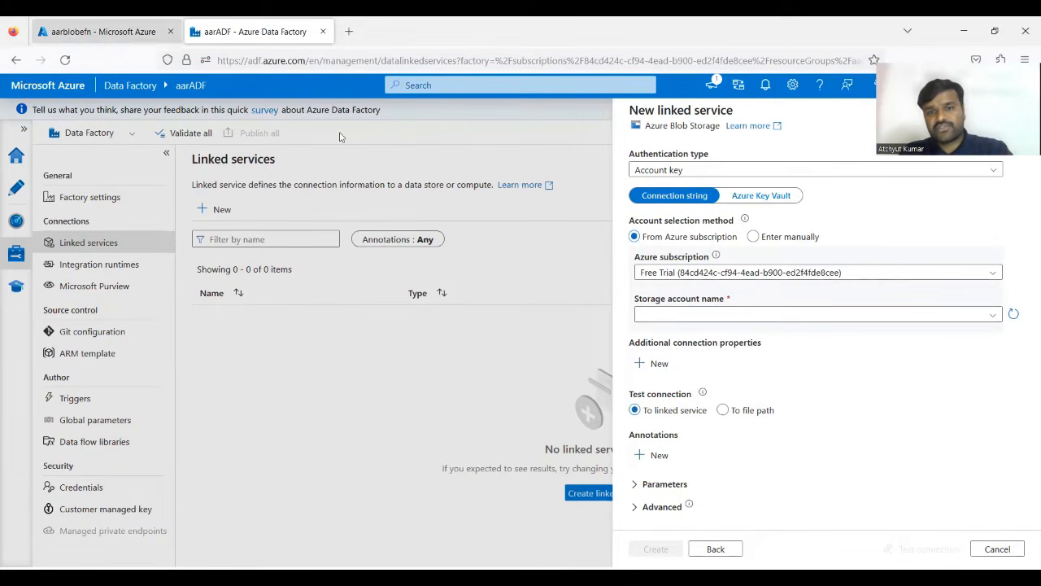
pyautogui.click(669, 318)
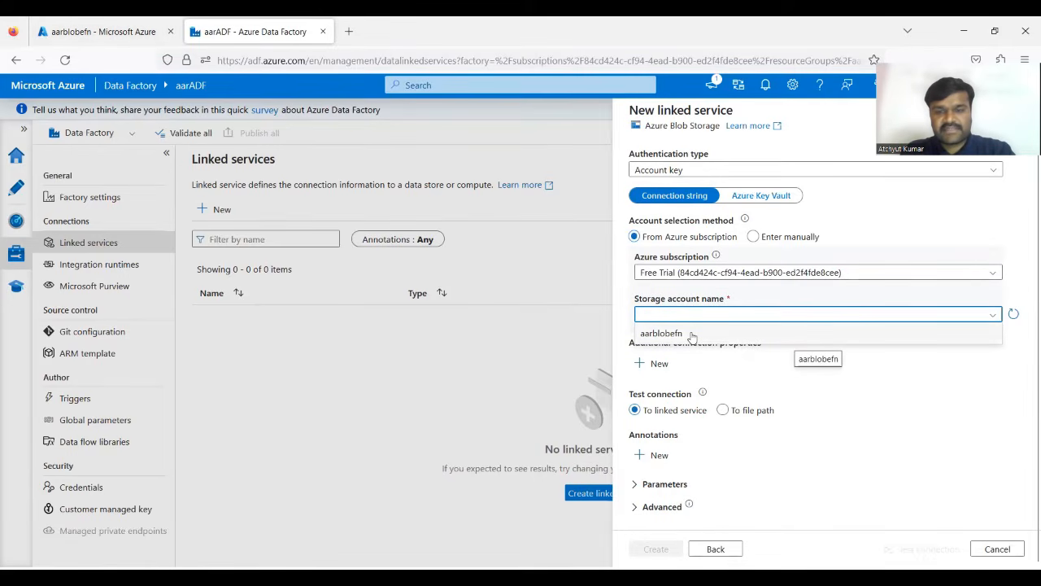
pyautogui.click(691, 334)
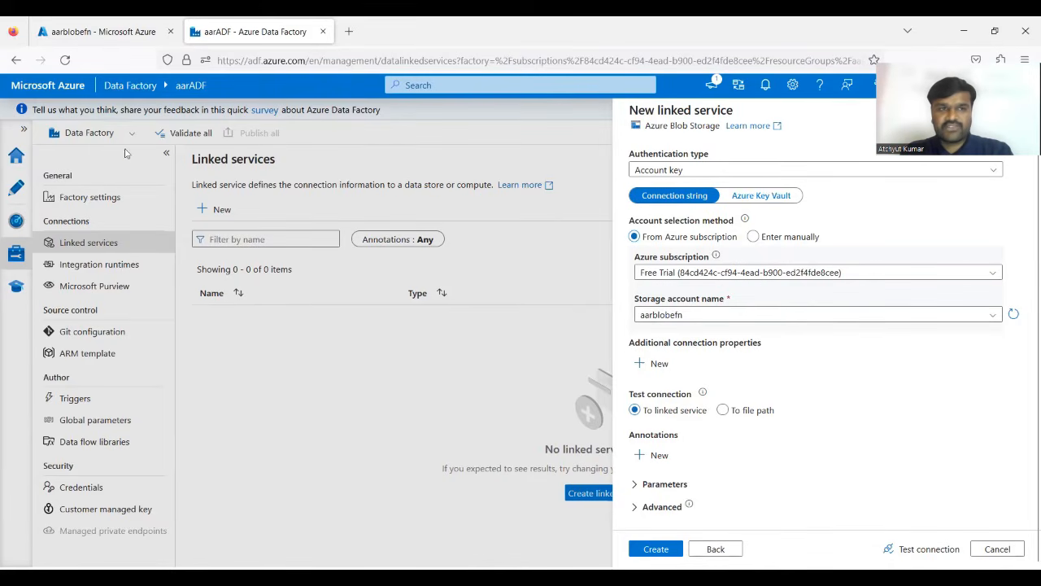
# Step: Test the linked service's connection to the storage account and create the linked service
pyautogui.click(913, 556)
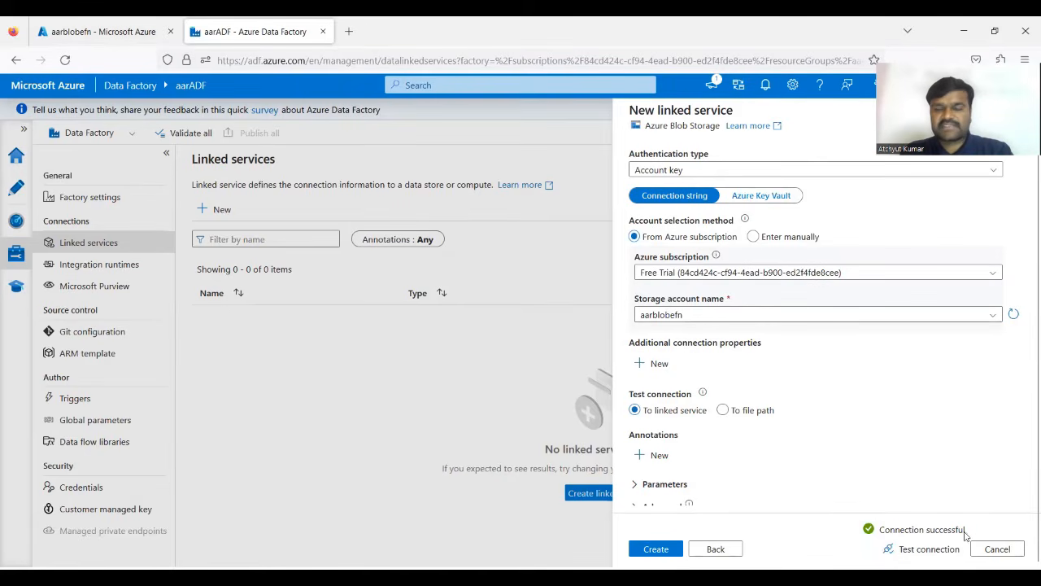
pyautogui.click(657, 550)
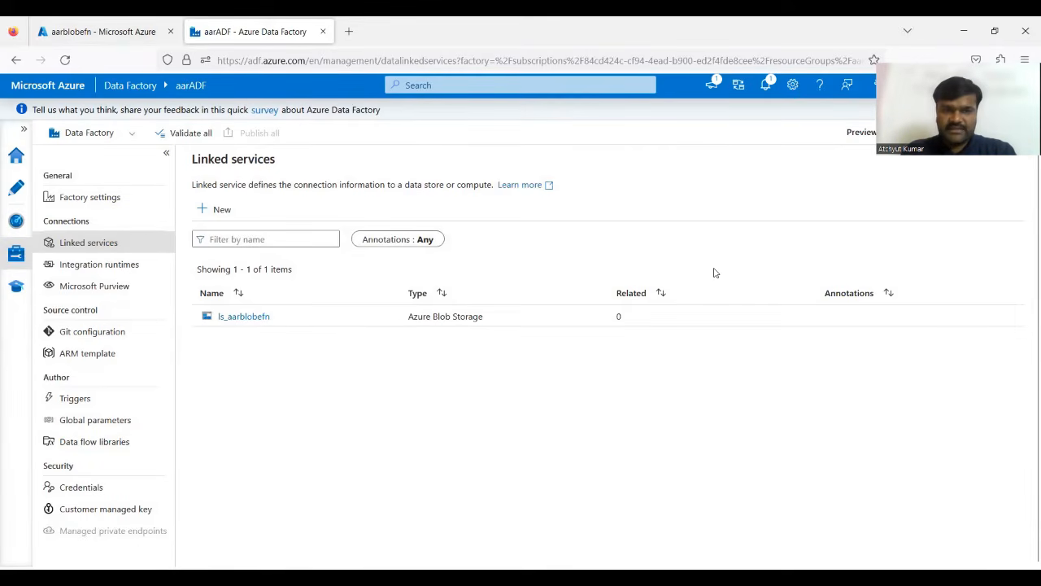
pyautogui.hotkey('alt', 'Tab')
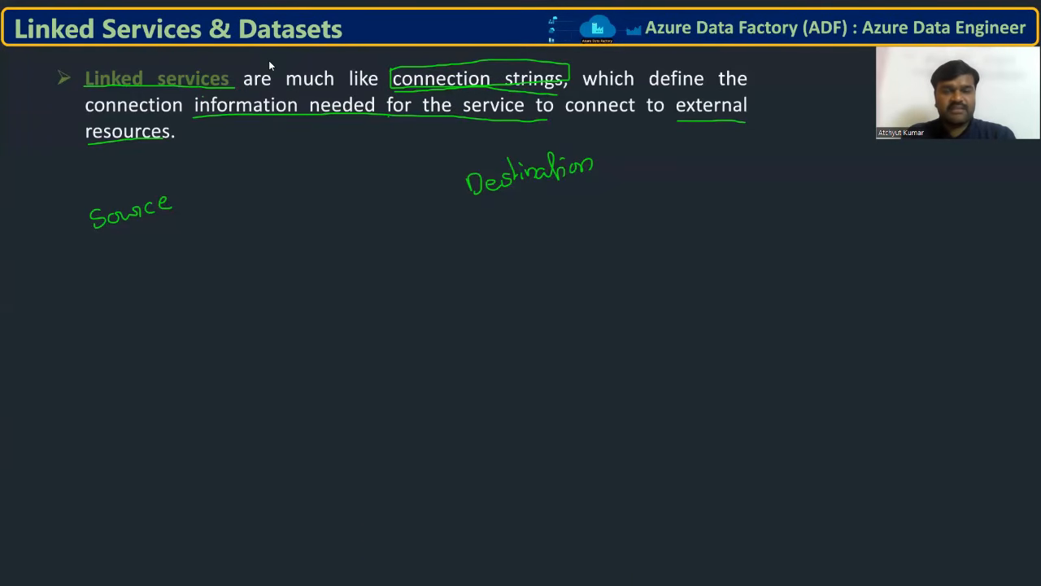
pyautogui.press('Right')
pyautogui.press('Right')
pyautogui.press('Right')
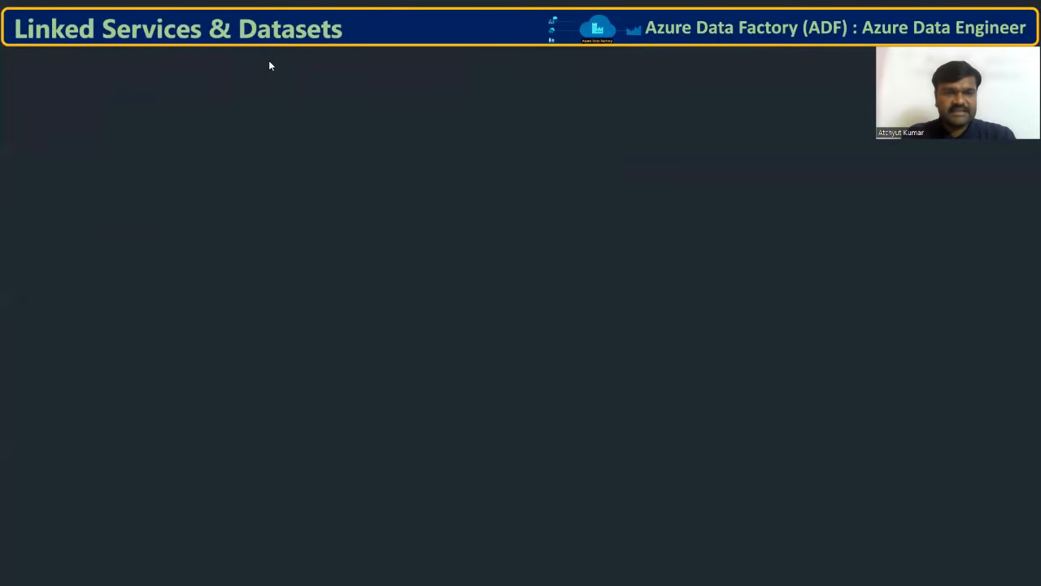
pyautogui.press('Right')
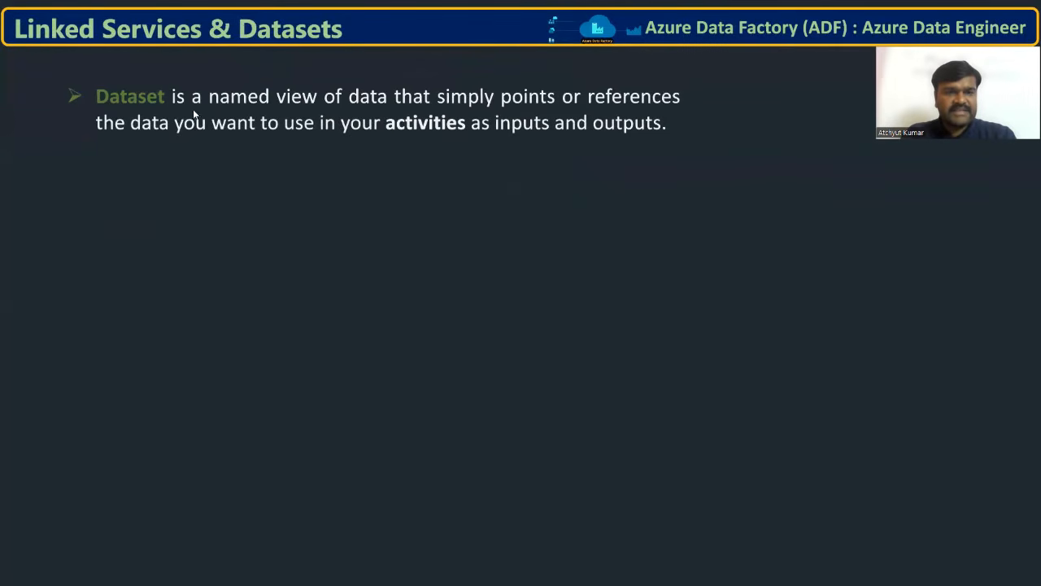
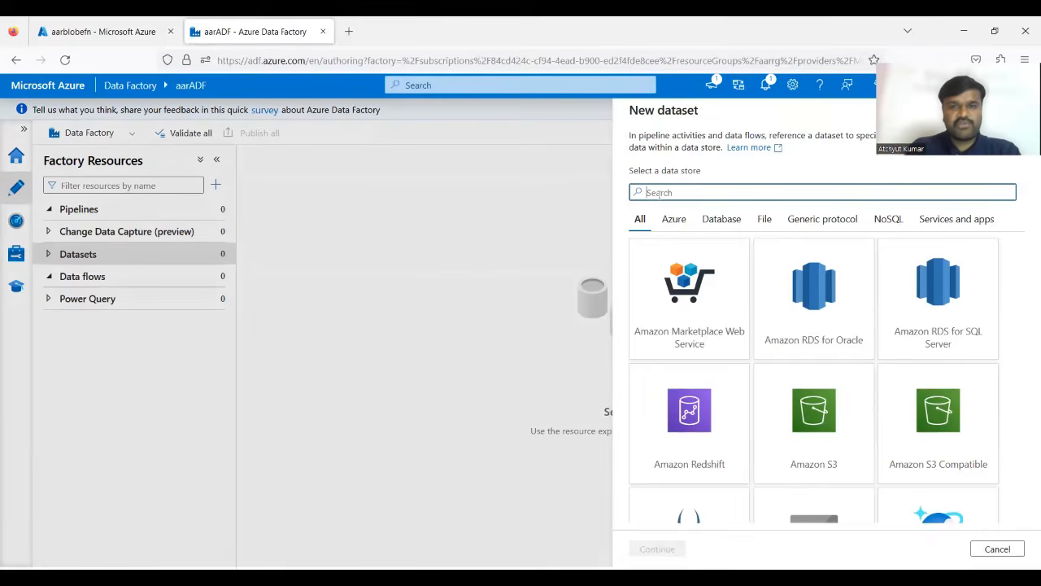
# Step: Search for "blob" and choose Azure Blob Storage as the data store for the new dataset
pyautogui.write('blob')
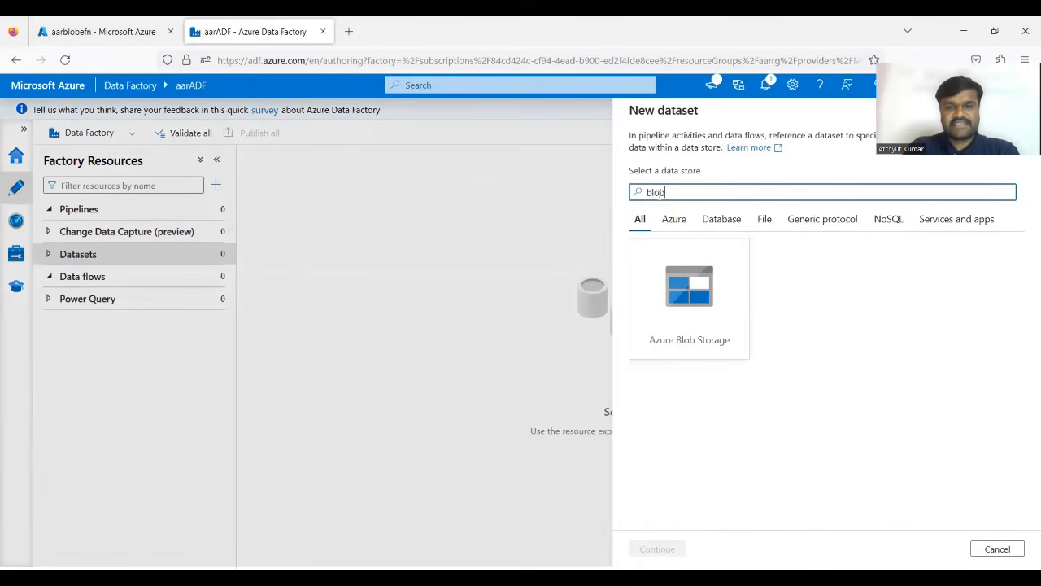
pyautogui.click(695, 309)
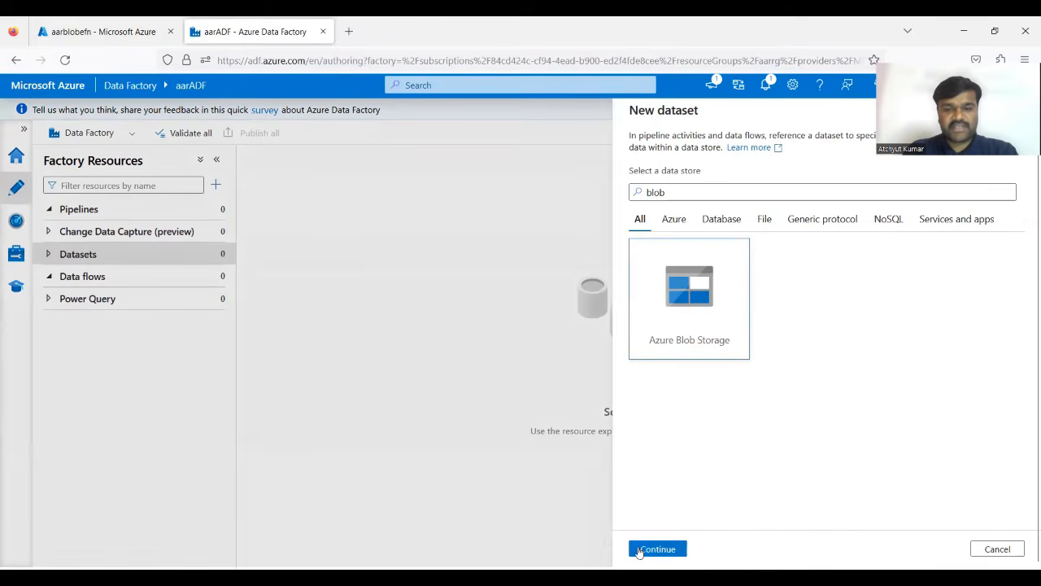
pyautogui.click(640, 551)
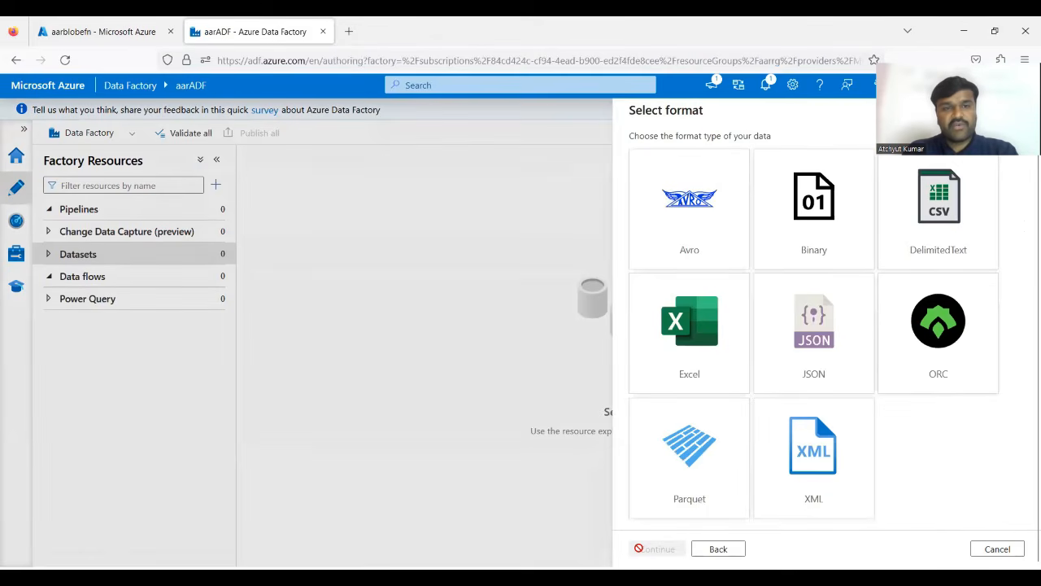
# Step: Check the file type stored in the sourcefiles container and choose DelimitedText as the new dataset's format
pyautogui.click(102, 30)
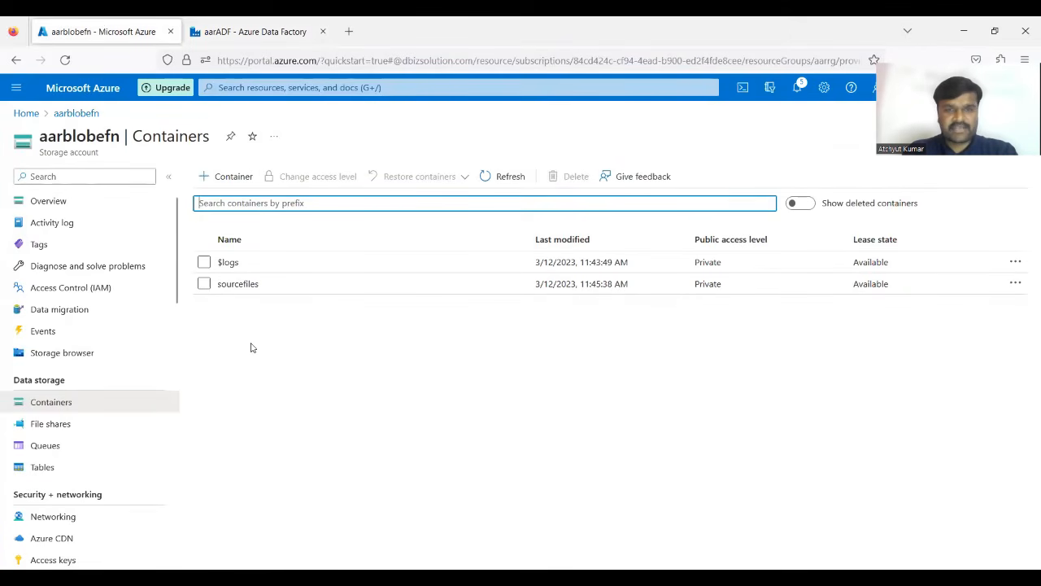
pyautogui.click(237, 284)
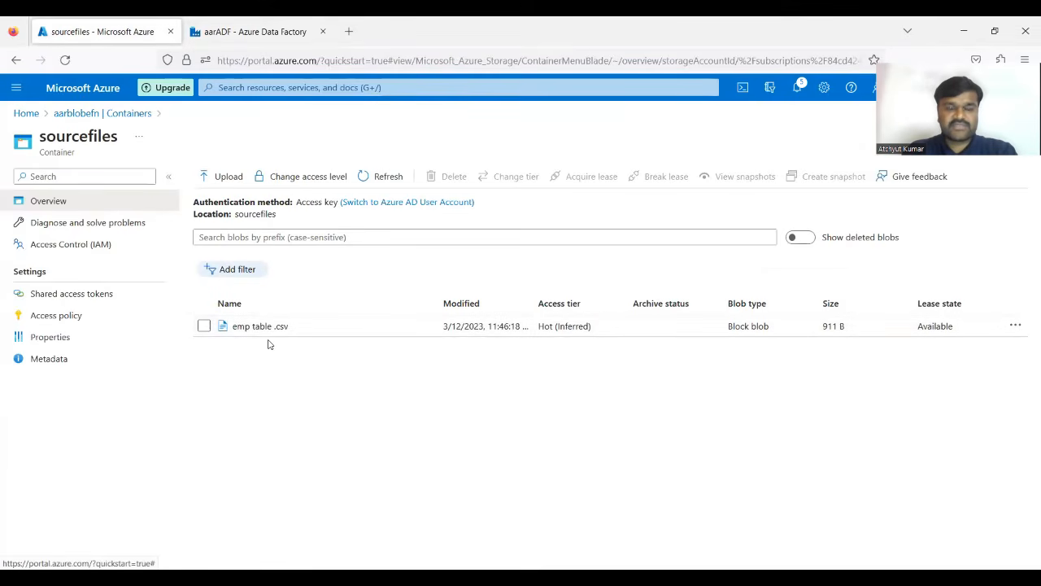
pyautogui.click(252, 31)
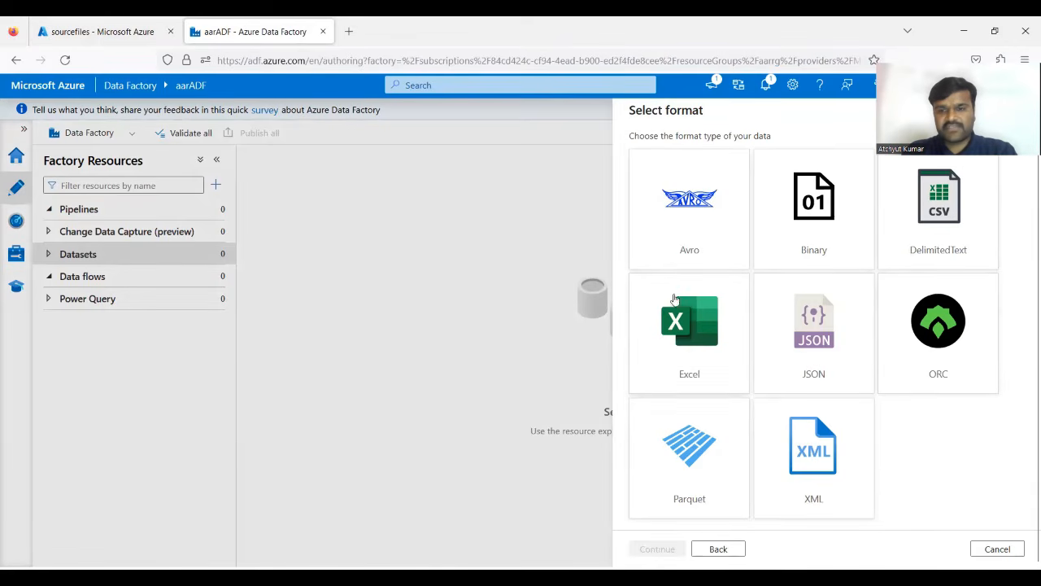
pyautogui.click(126, 39)
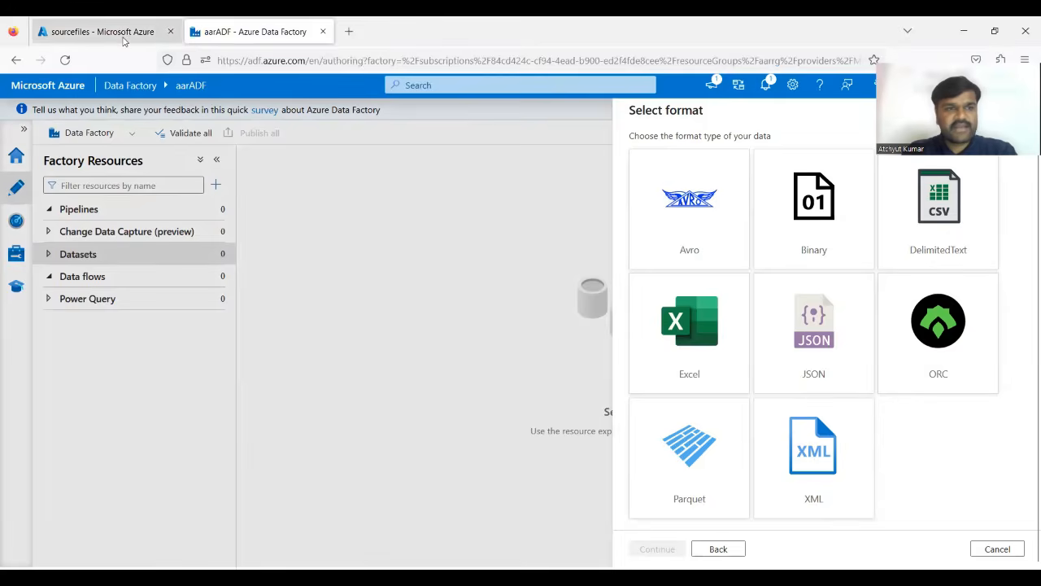
pyautogui.click(280, 32)
pyautogui.click(919, 240)
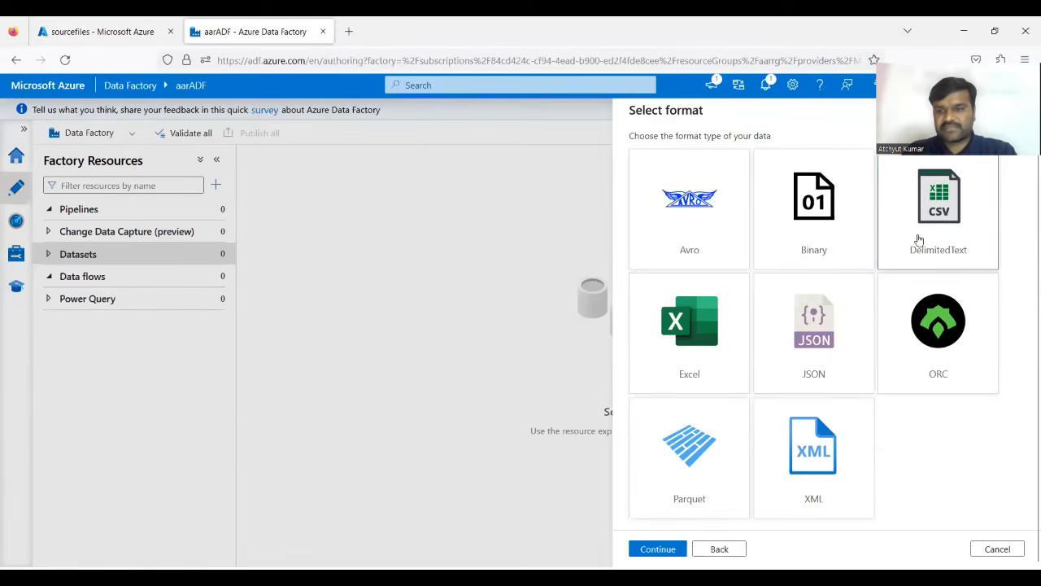
pyautogui.click(655, 551)
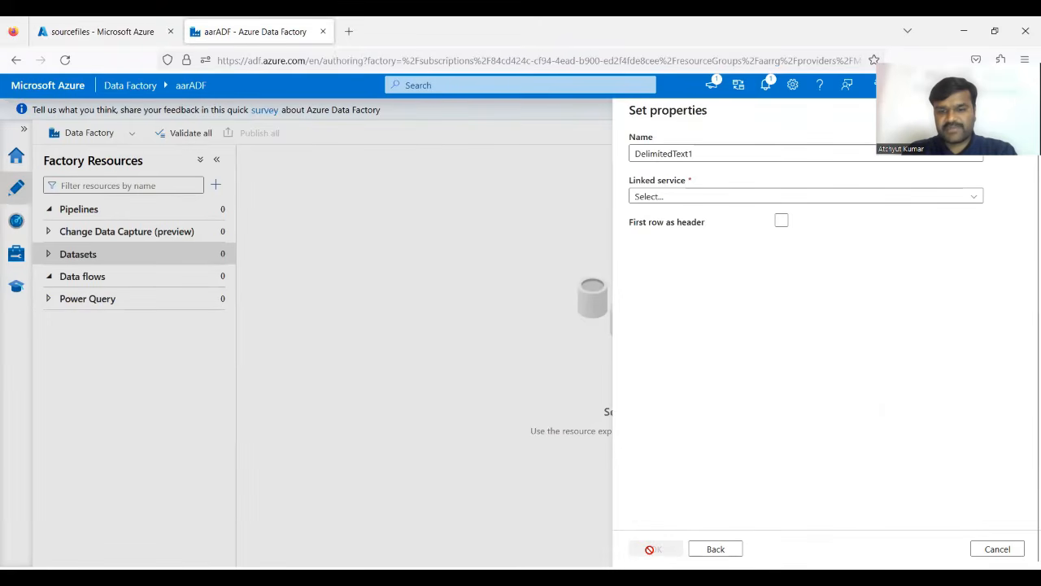
# Step: Name the new dataset ds_emp_blob, checking the source file's name in the sourcefiles container
pyautogui.click(682, 154)
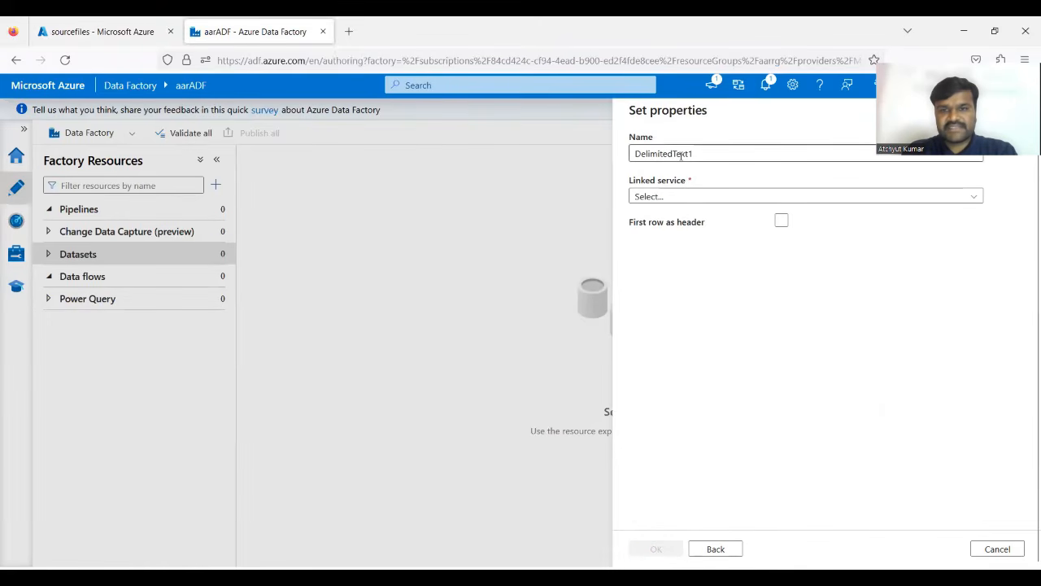
pyautogui.doubleClick(682, 153)
pyautogui.write('ds')
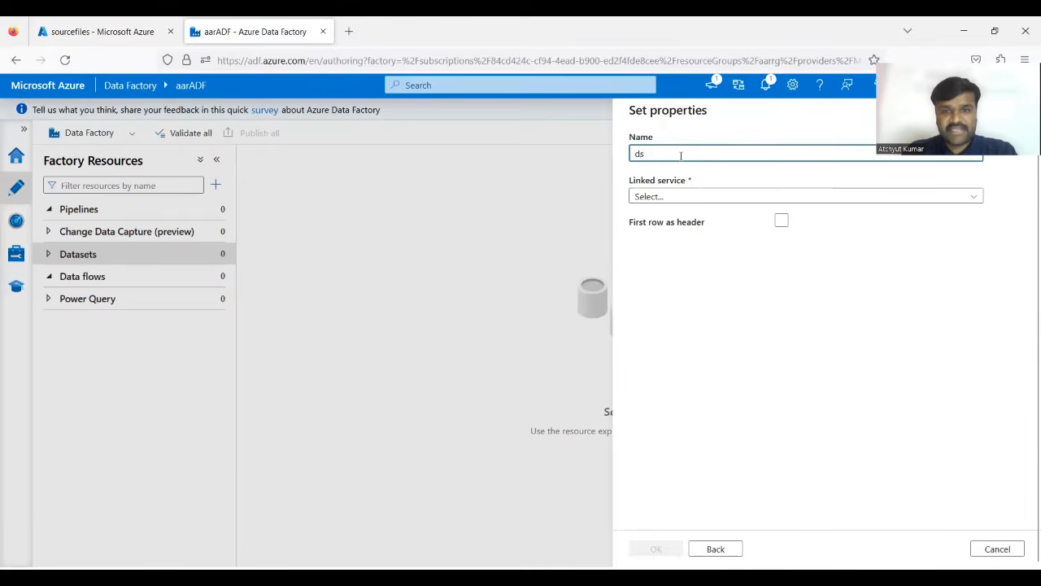
pyautogui.write('_')
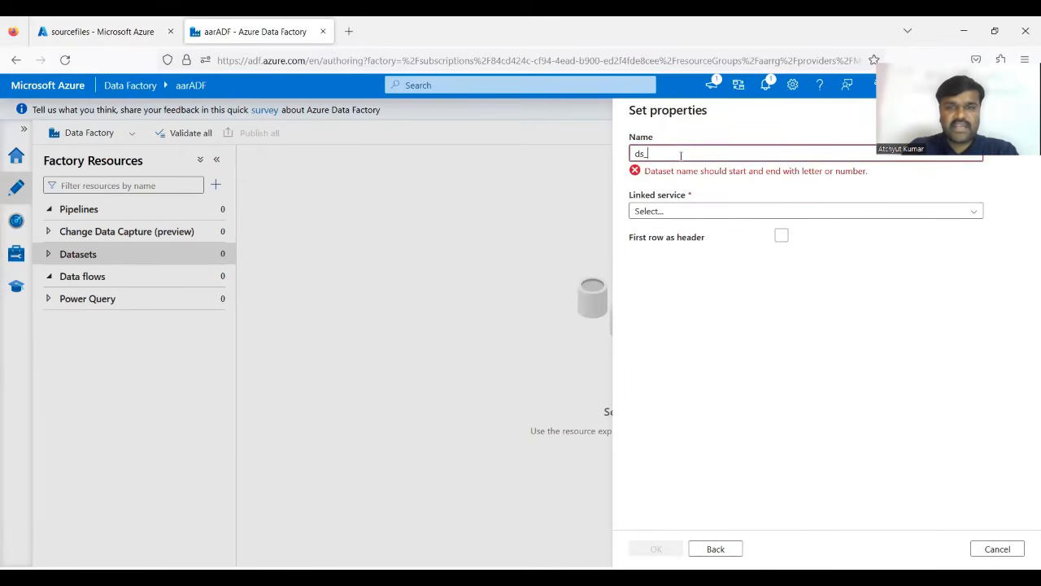
pyautogui.click(120, 32)
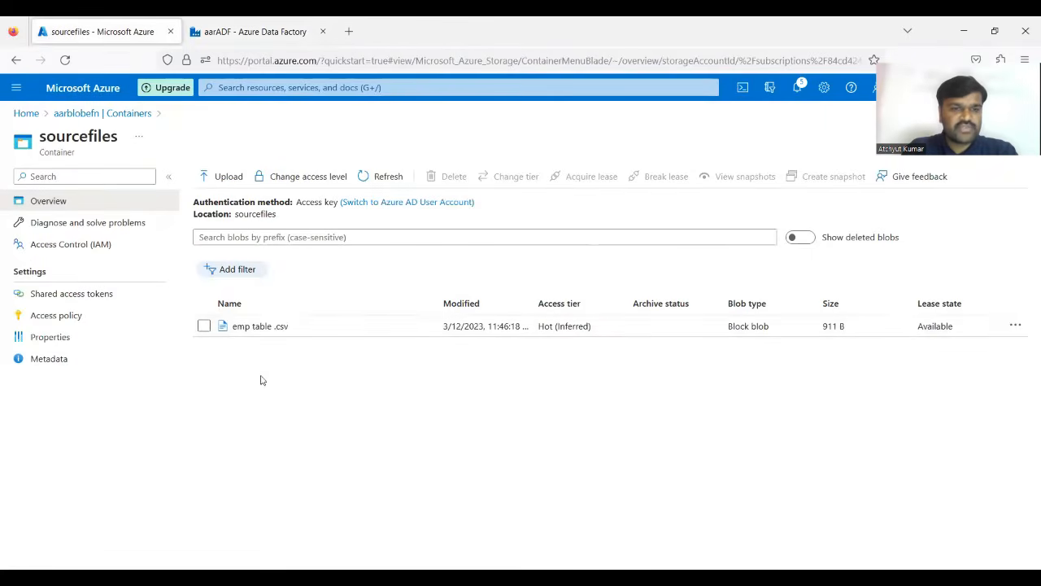
pyautogui.click(287, 34)
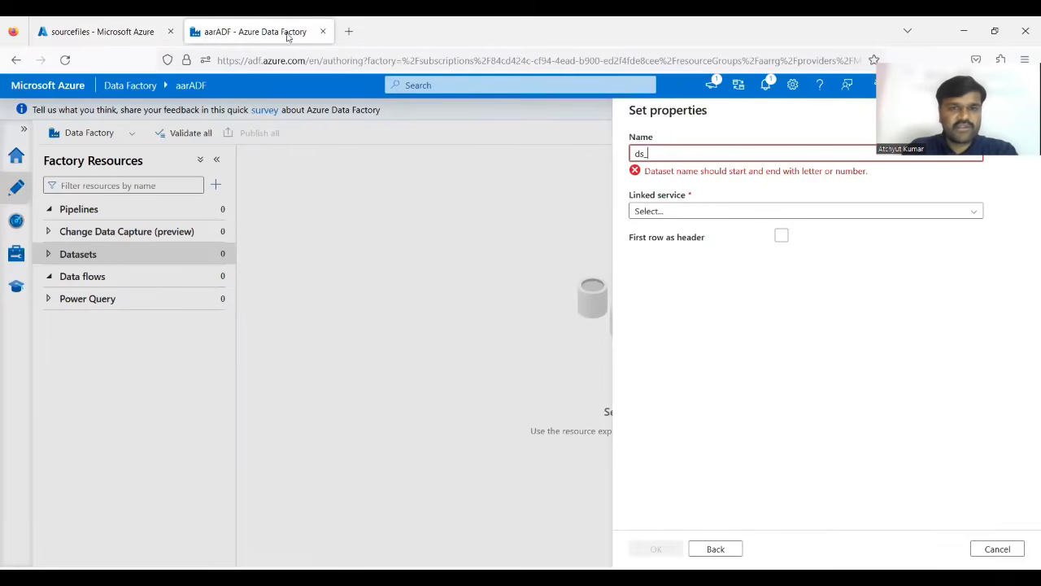
pyautogui.write('emp')
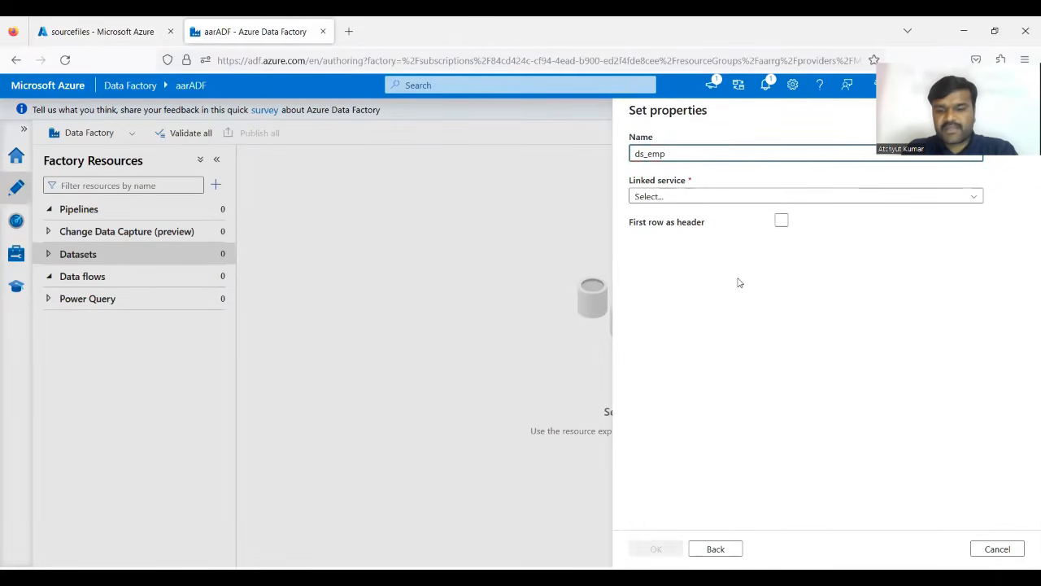
pyautogui.write('_blob')
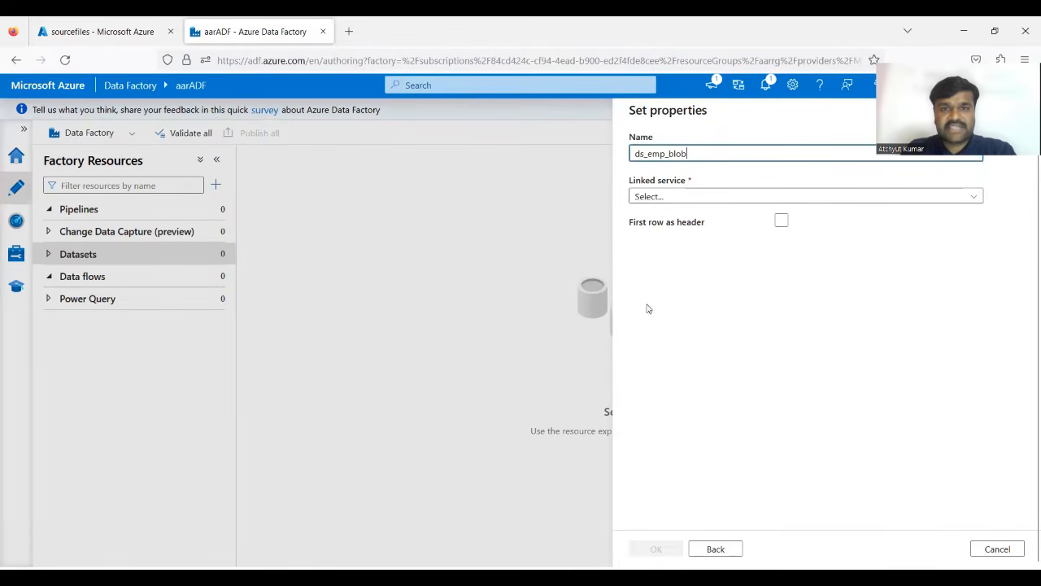
# Step: Set the dataset's linked service to ls_aarblobefn
pyautogui.click(90, 34)
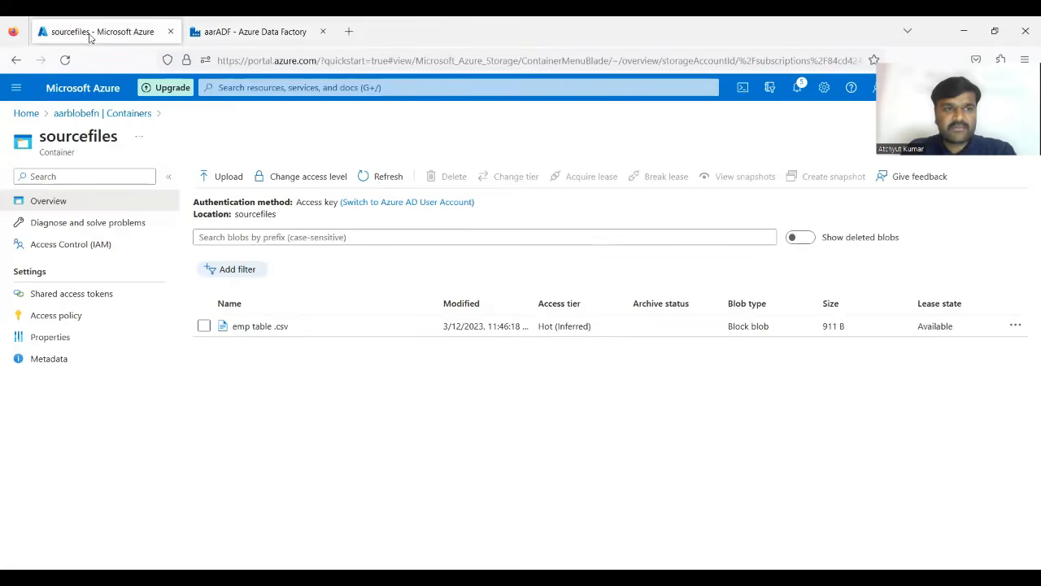
pyautogui.click(263, 24)
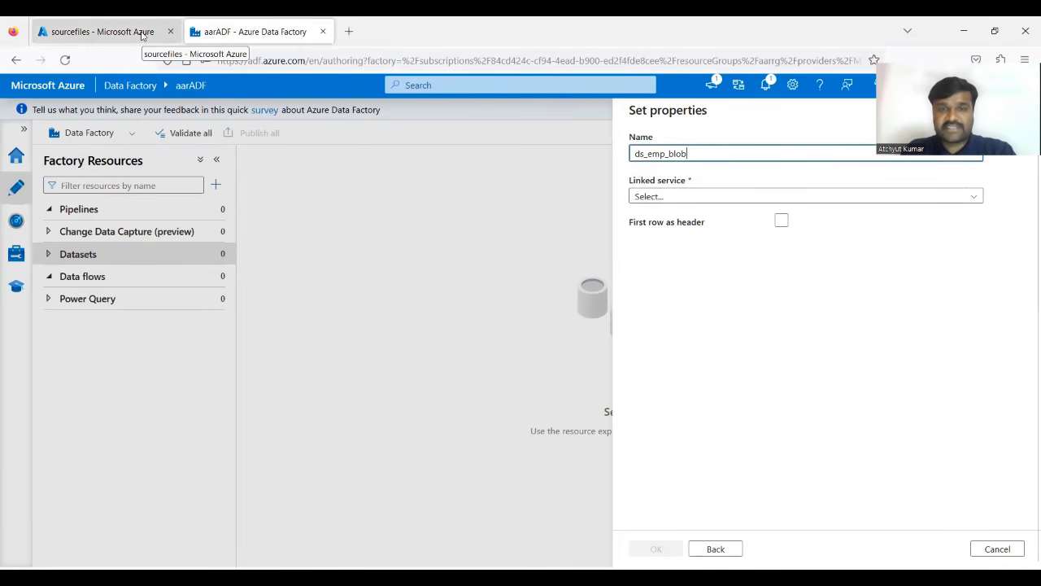
pyautogui.click(699, 197)
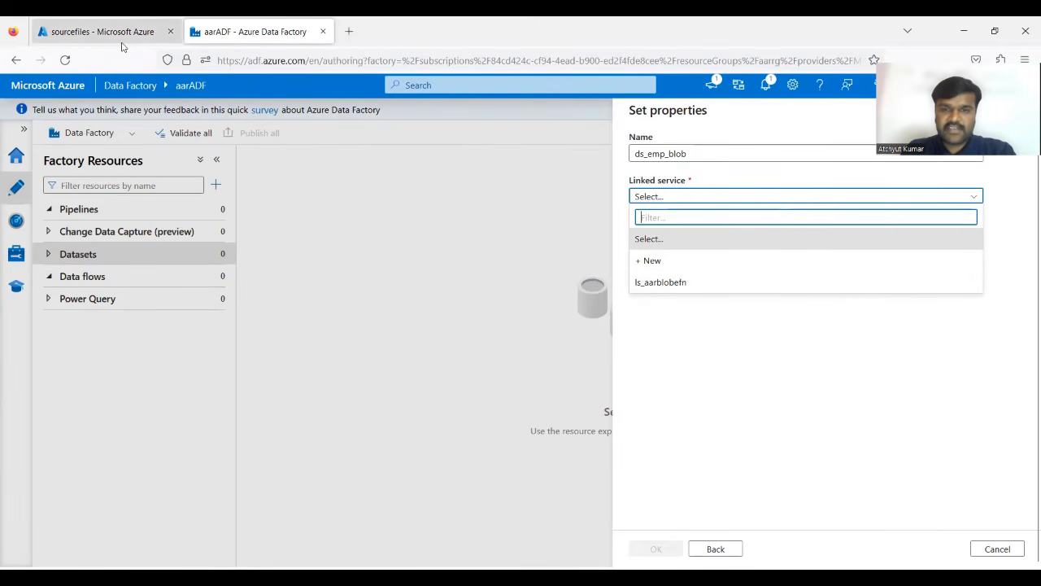
pyautogui.click(690, 291)
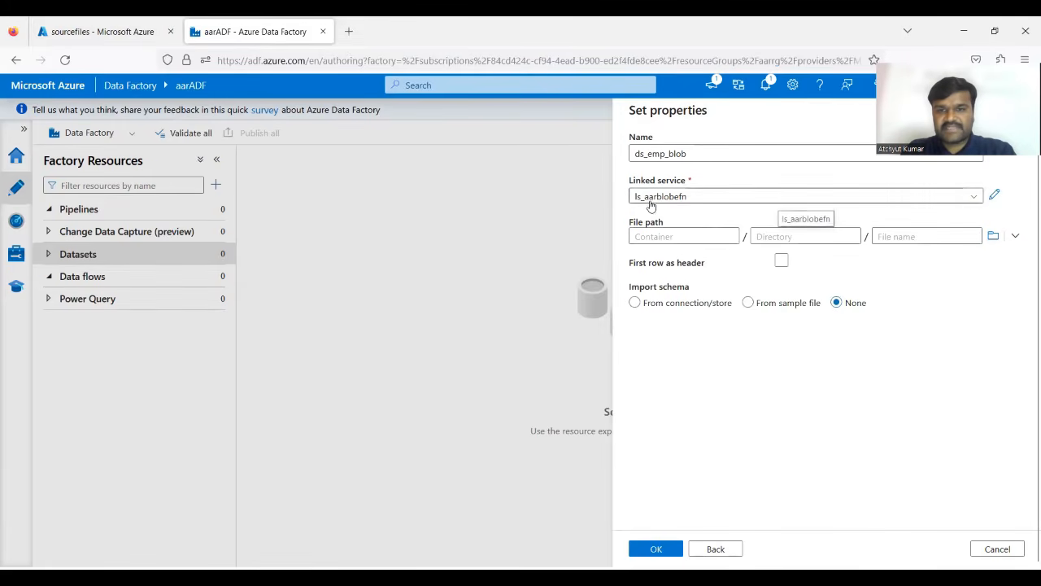
# Step: Compare the storage account's containers with the browsable folders and set the dataset's file path to emp table .csv in sourcefiles
pyautogui.click(107, 32)
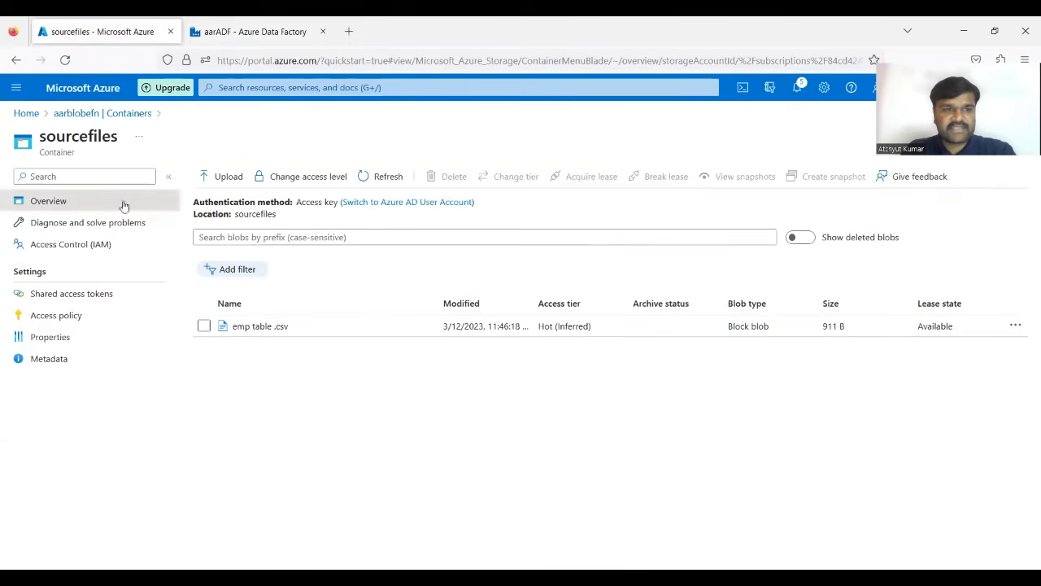
pyautogui.click(72, 113)
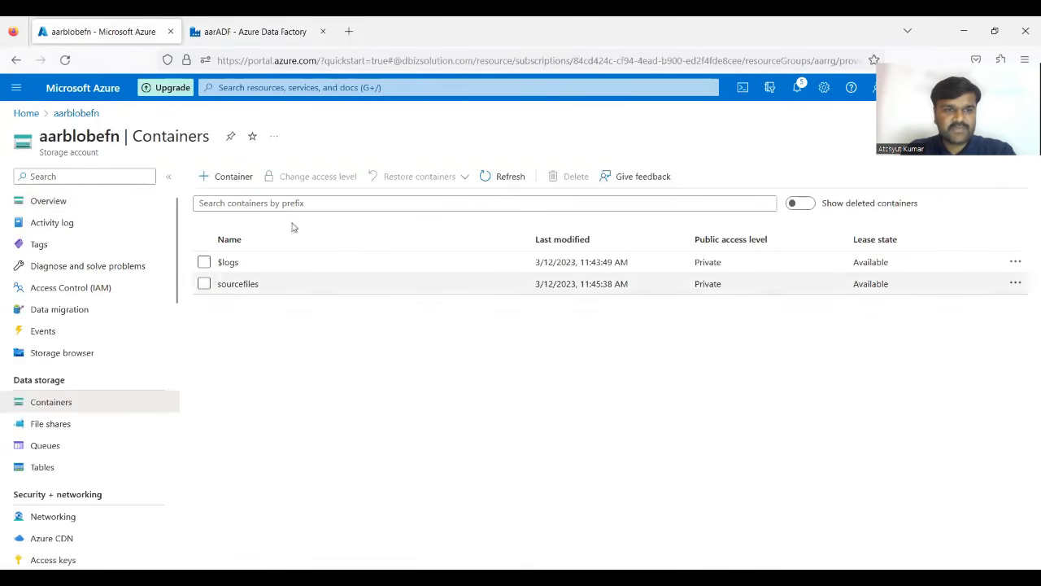
pyautogui.click(255, 31)
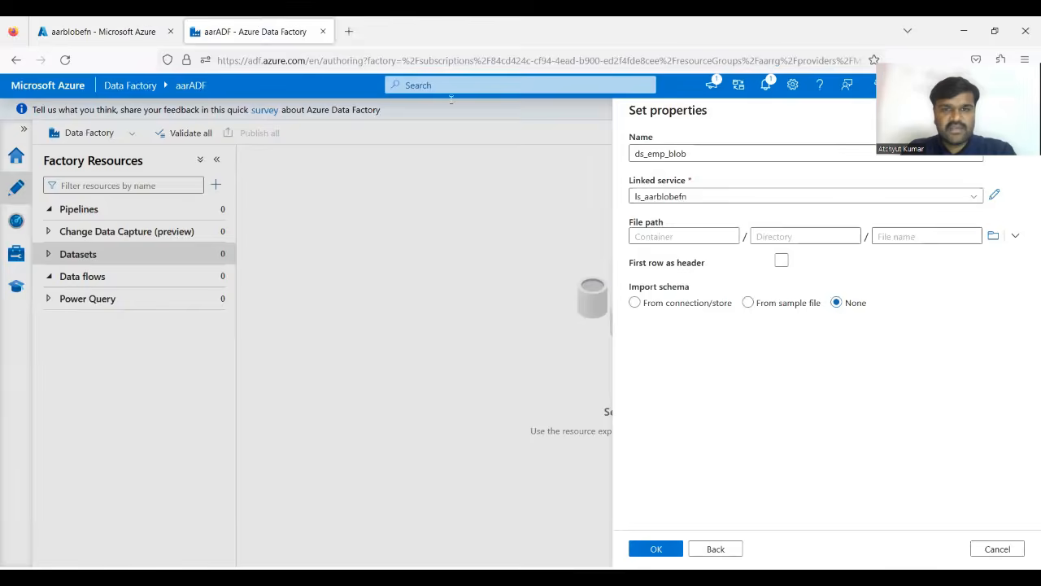
pyautogui.click(993, 237)
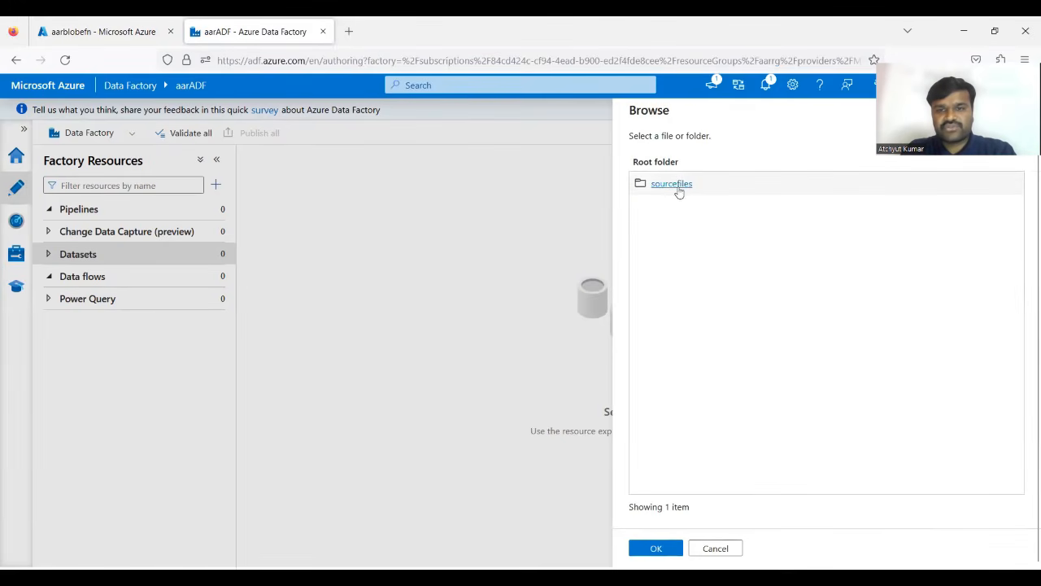
pyautogui.click(116, 36)
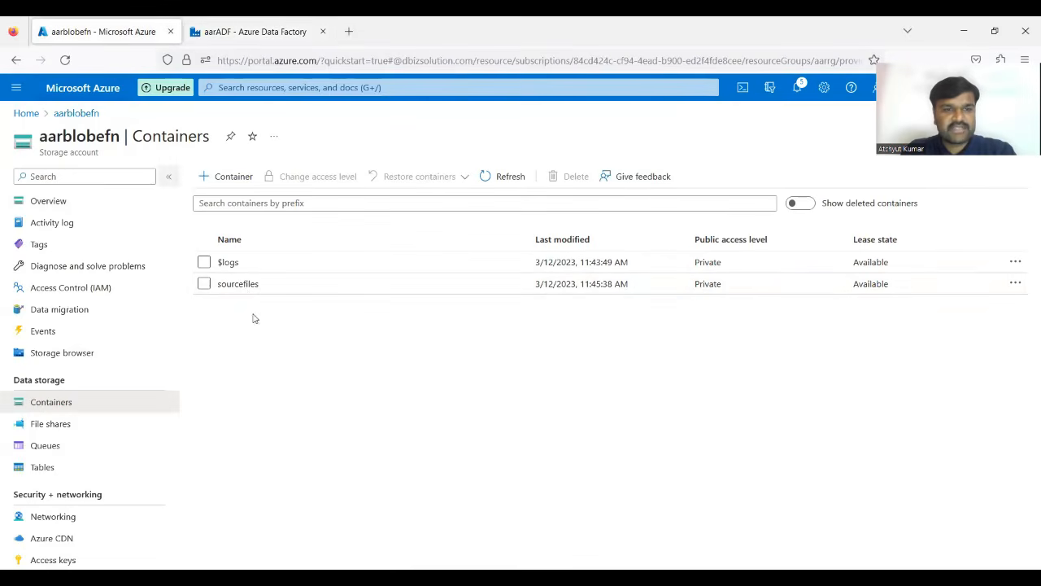
pyautogui.click(254, 27)
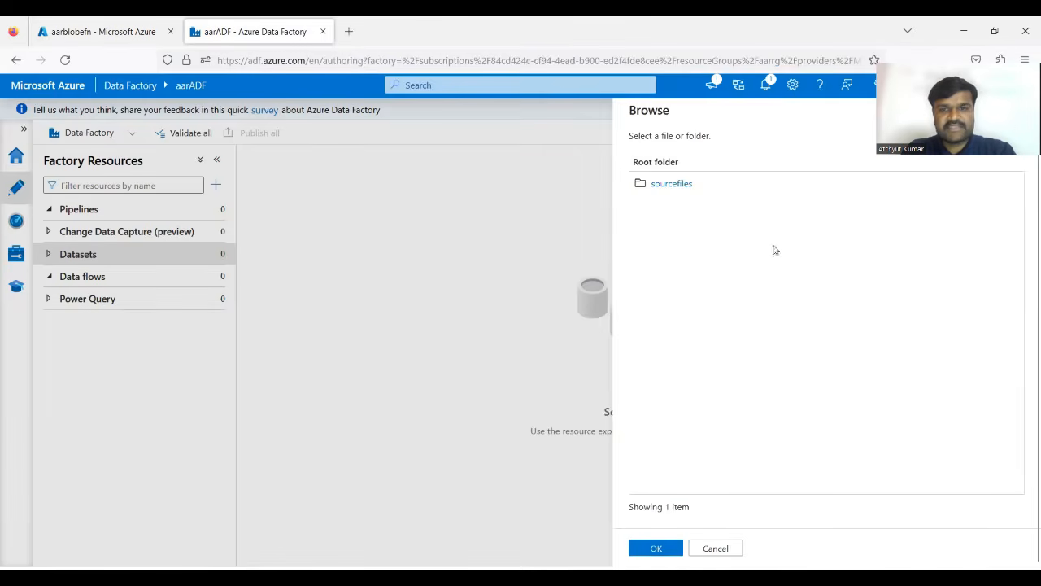
pyautogui.click(678, 187)
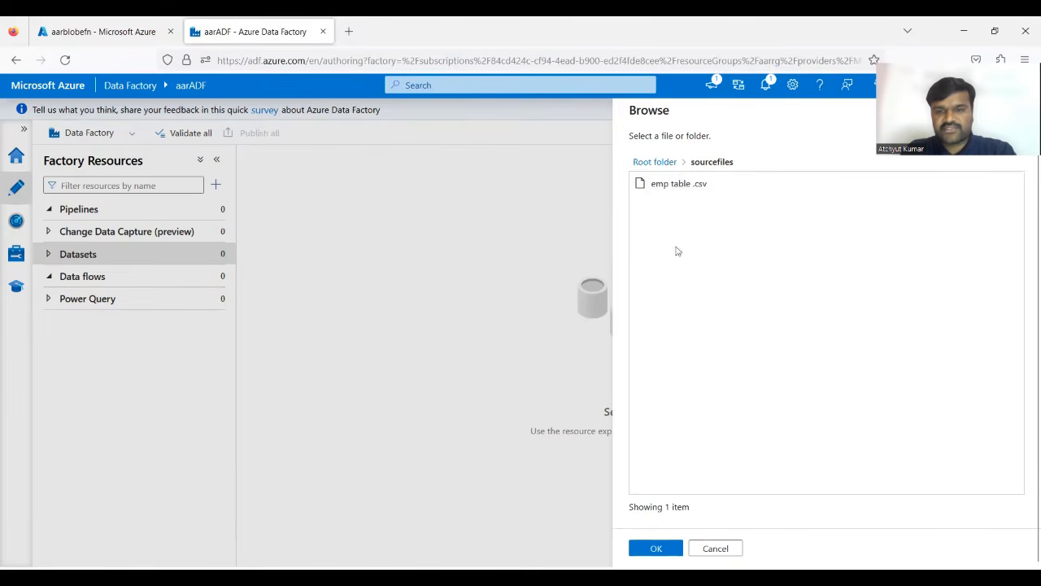
pyautogui.click(683, 187)
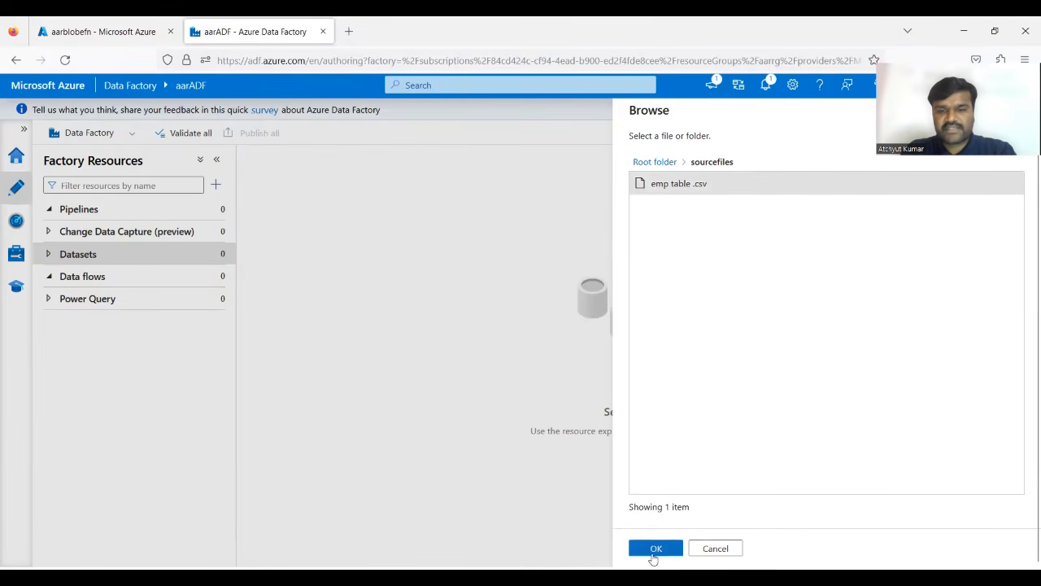
pyautogui.click(654, 553)
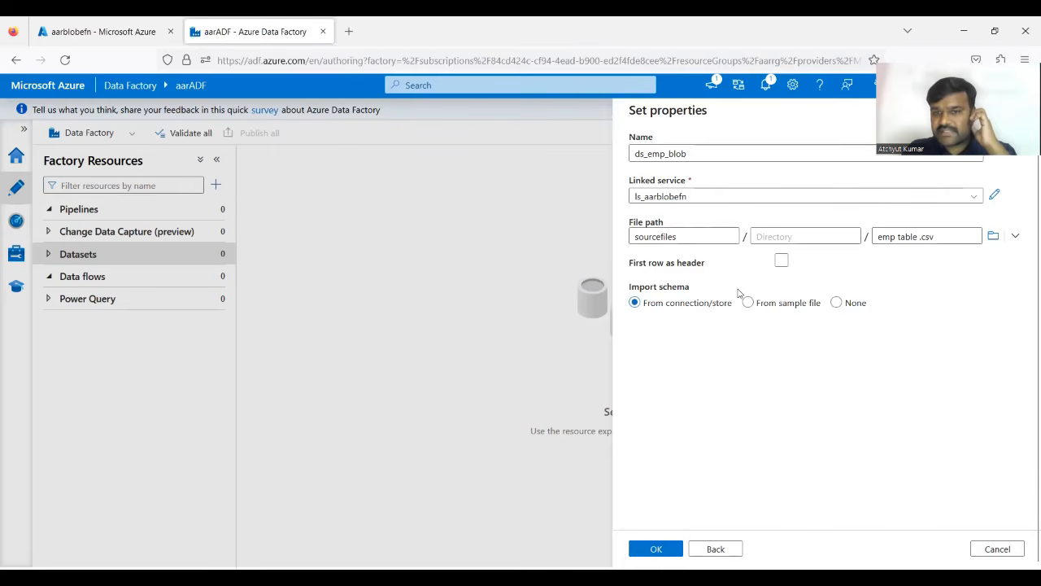
# Step: Check the contents of emp table .csv in the storage account for a header row and enable first row as header for the dataset
pyautogui.click(99, 33)
pyautogui.click(258, 286)
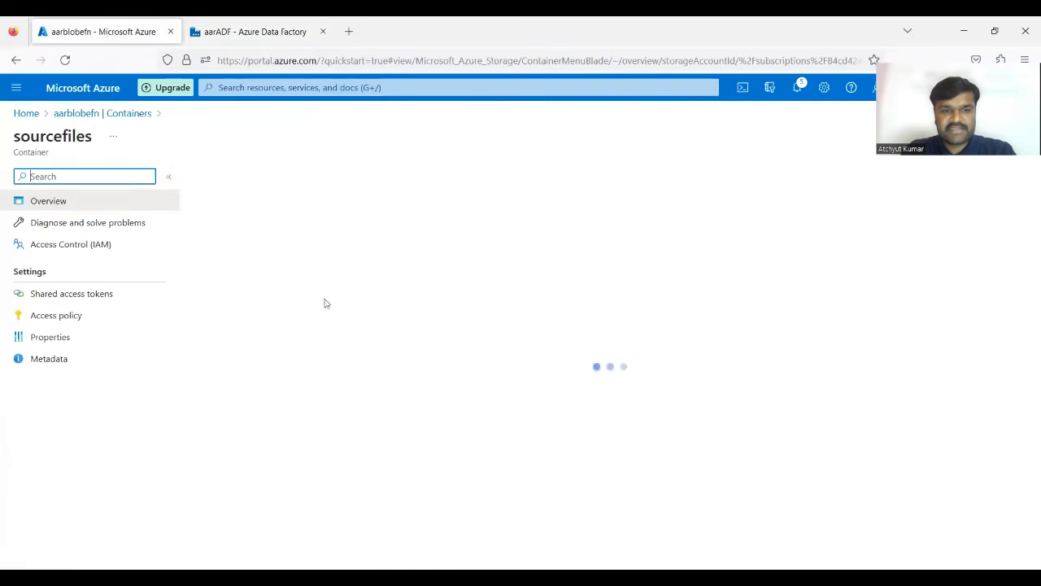
pyautogui.click(277, 326)
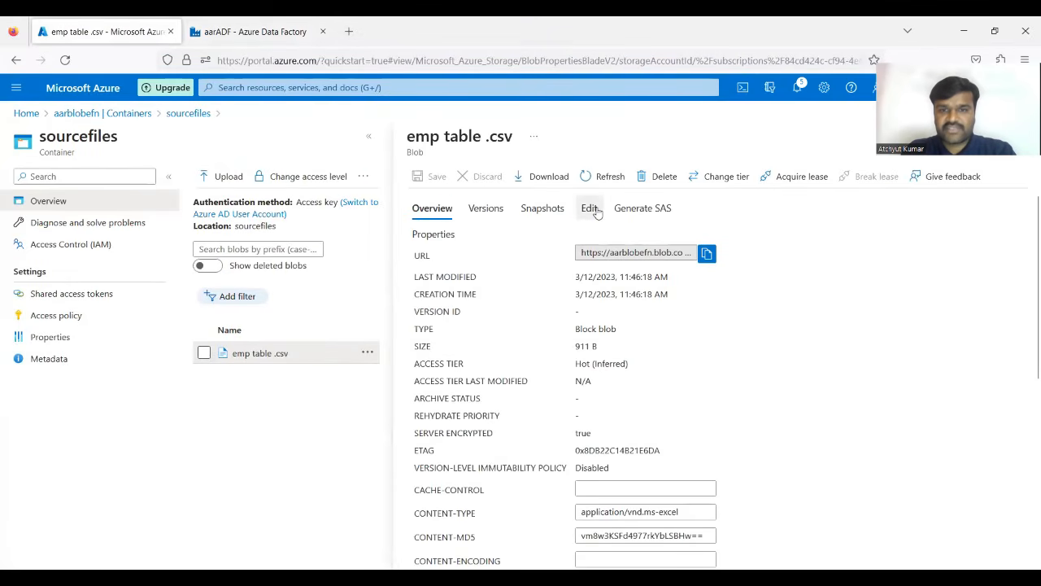
pyautogui.click(591, 209)
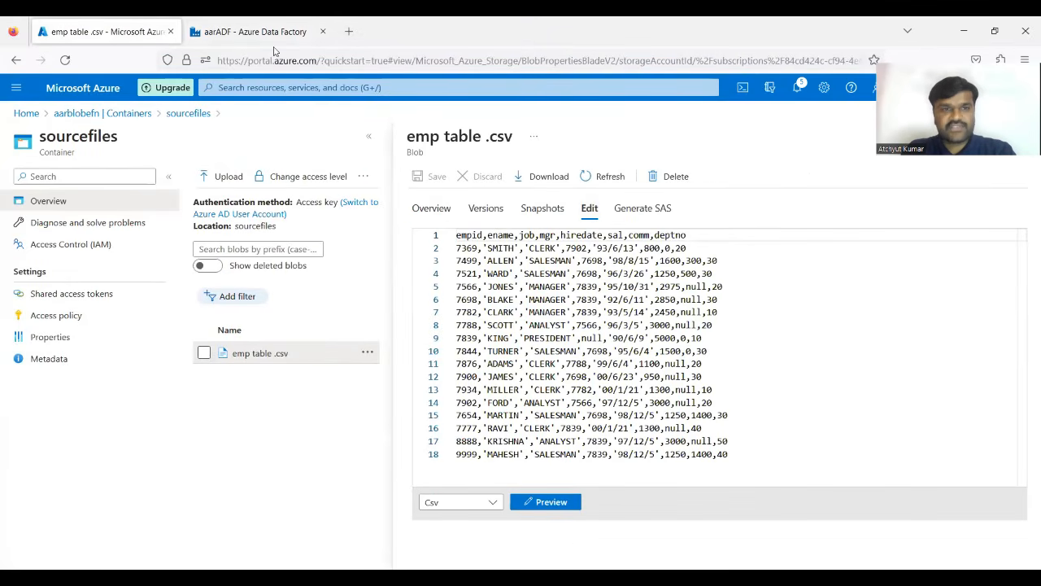
pyautogui.click(254, 32)
pyautogui.click(781, 262)
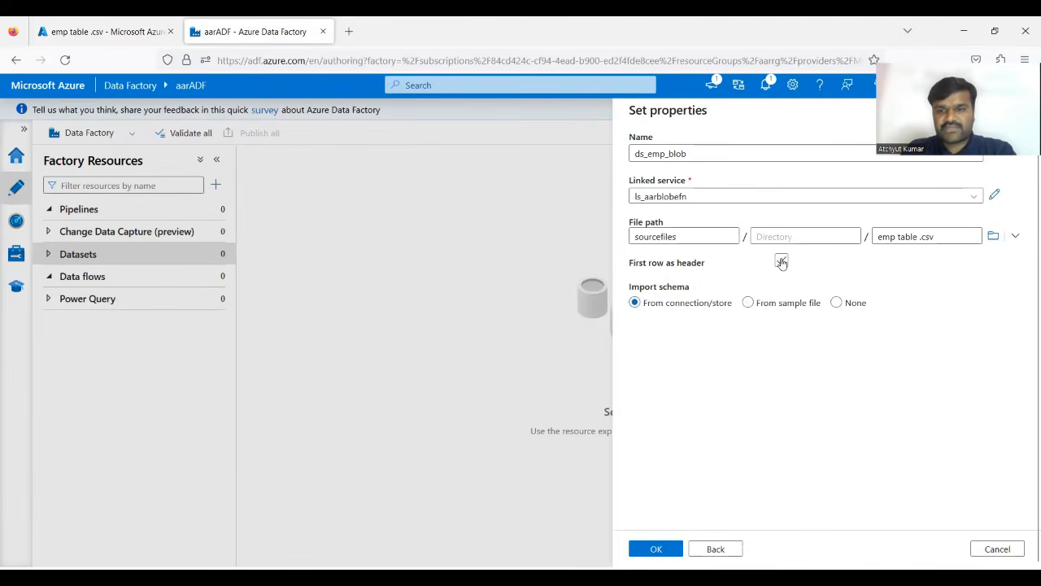
pyautogui.click(780, 262)
# Step: Create the ds_emp_blob dataset and preview its data with the properties pane hidden
pyautogui.click(658, 548)
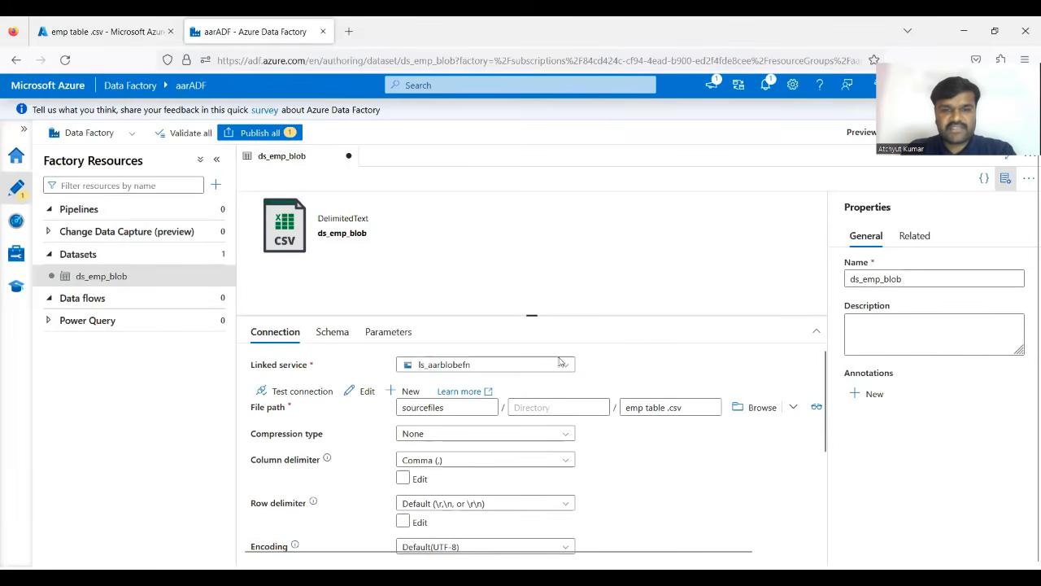
pyautogui.click(1005, 181)
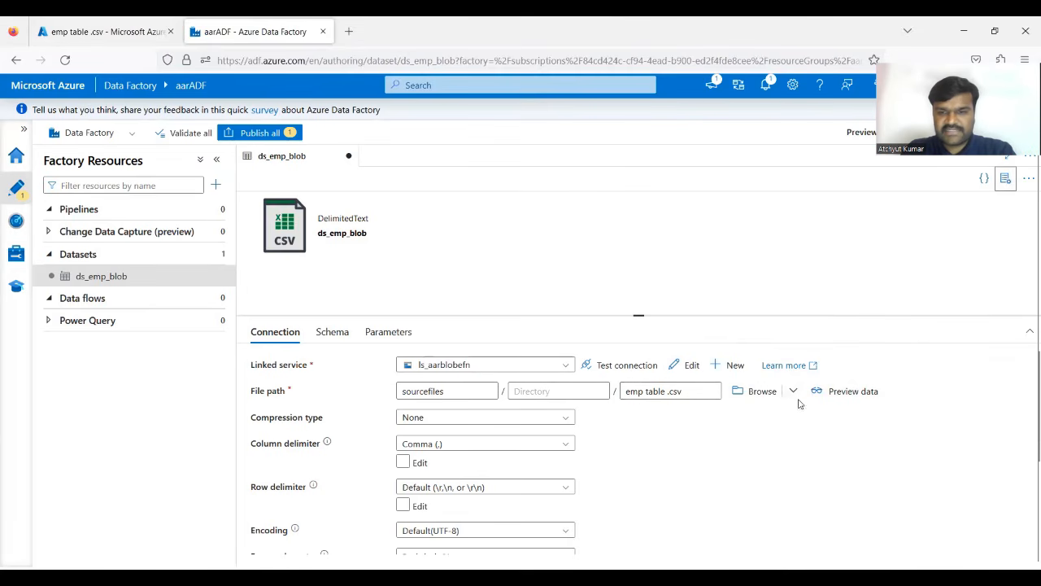
pyautogui.click(846, 398)
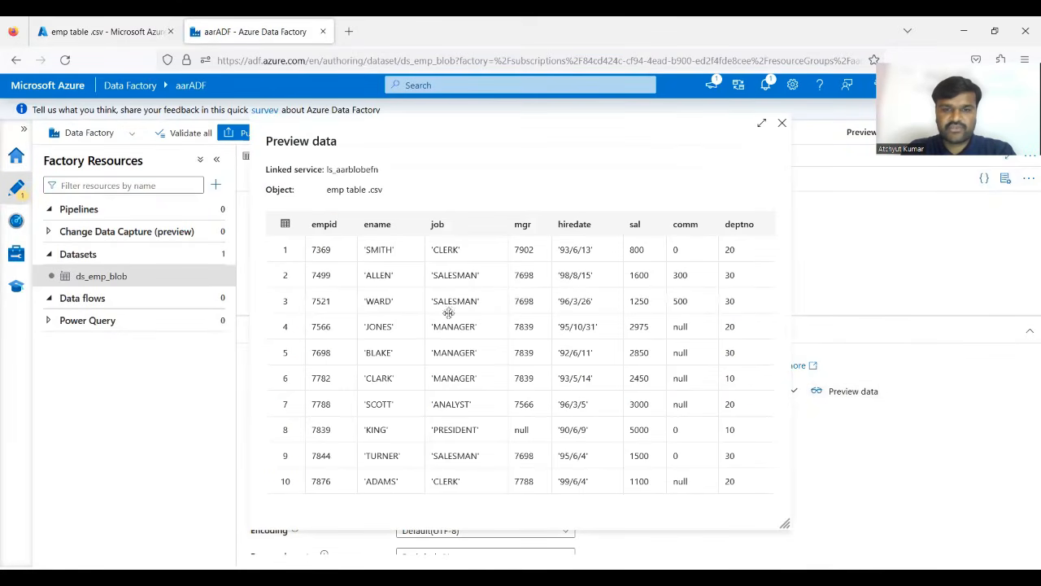
pyautogui.click(782, 124)
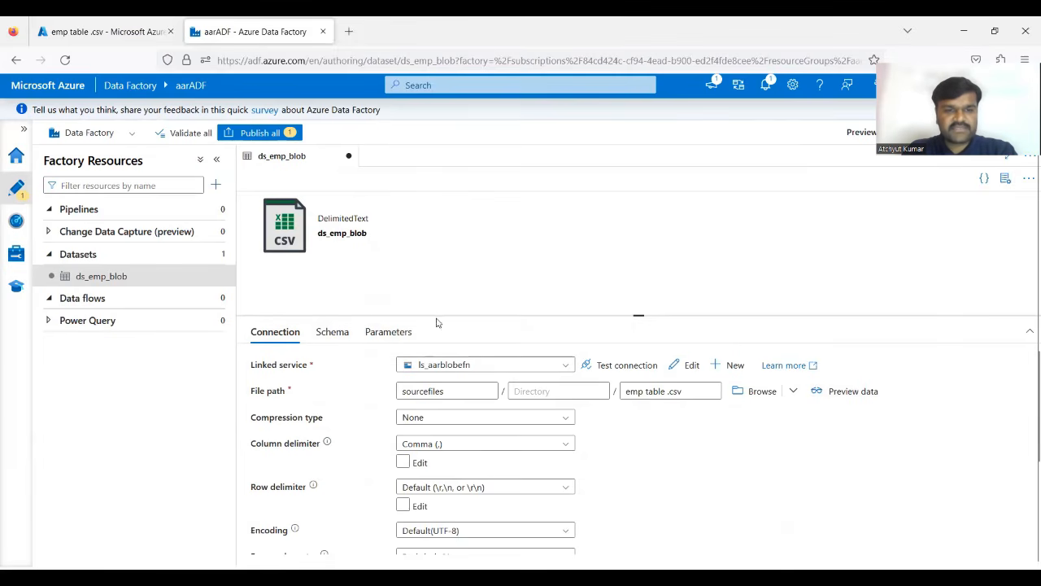
# Step: Review the dataset's schema, parameters and connection settings, and switch to the Linked Services & Datasets presentation
pyautogui.click(325, 340)
pyautogui.scroll(-1, 317, 474)
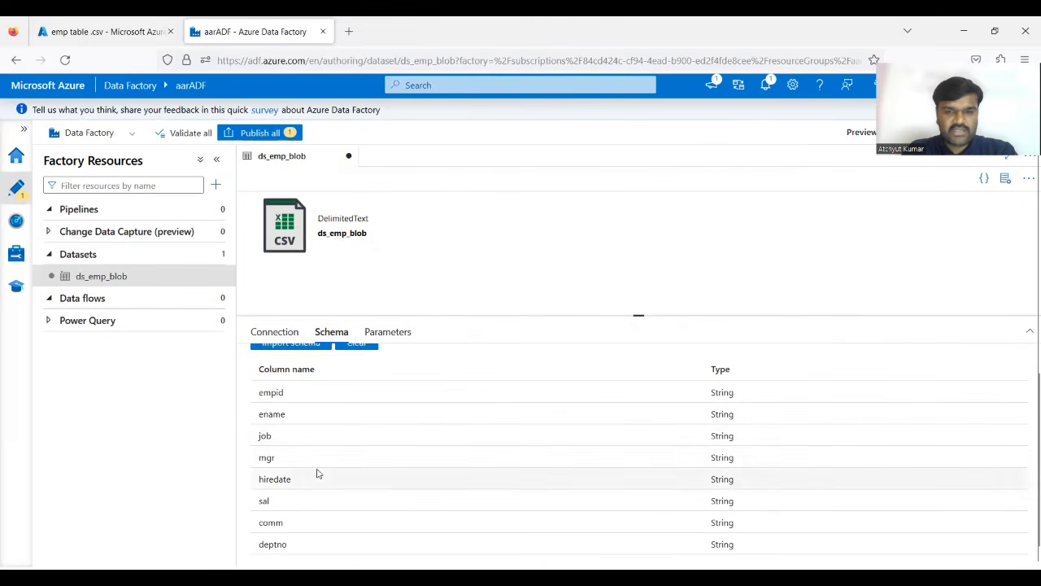
pyautogui.scroll(1, 262, 538)
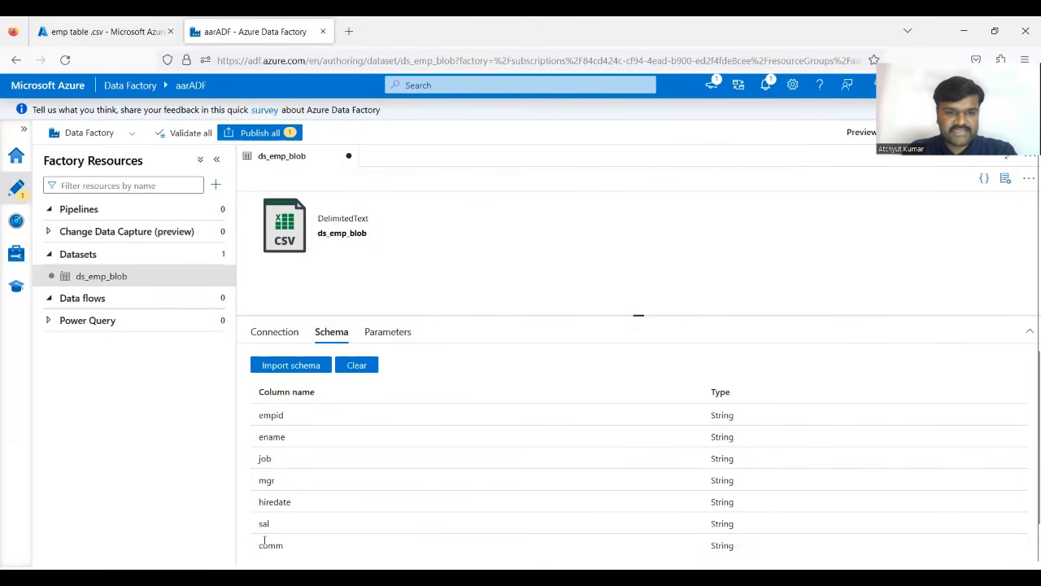
pyautogui.click(400, 332)
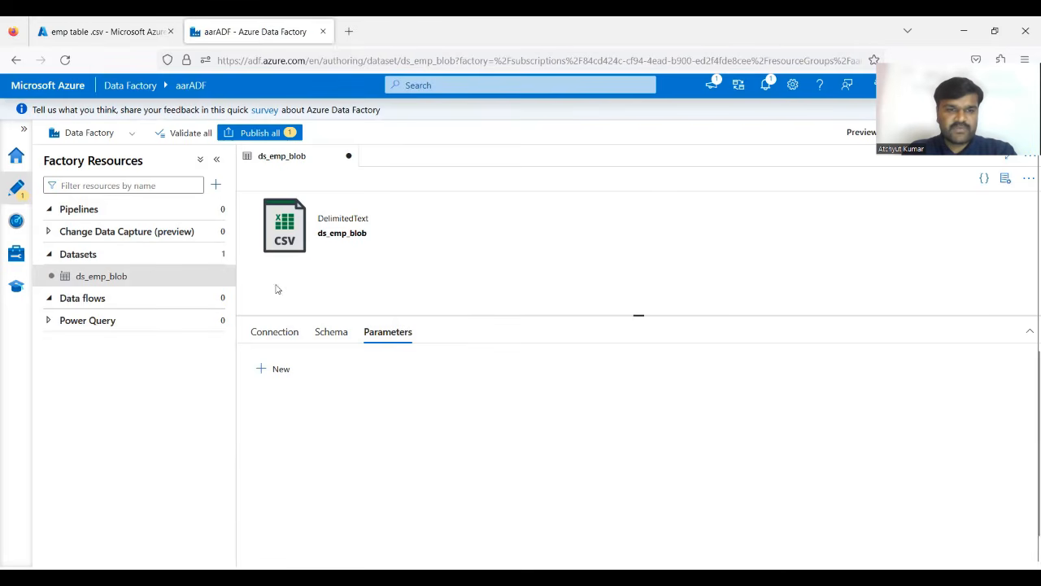
pyautogui.click(275, 332)
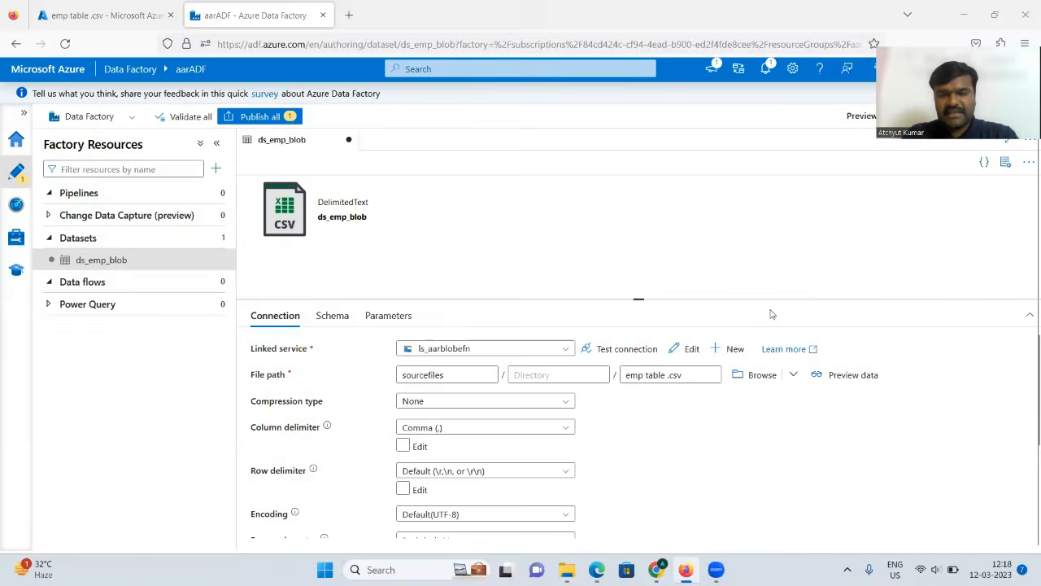
pyautogui.hotkey('alt', 'Tab')
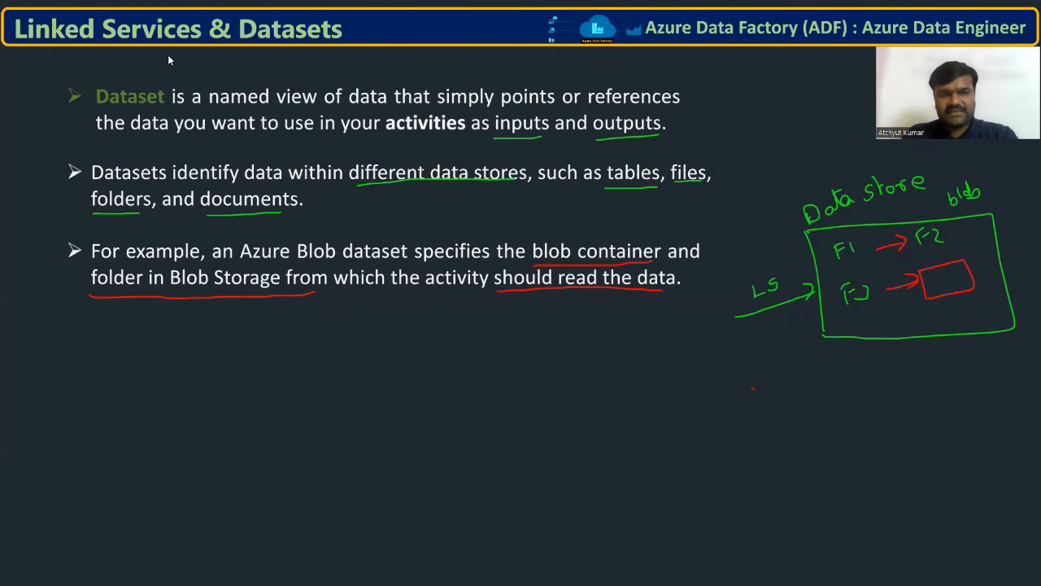